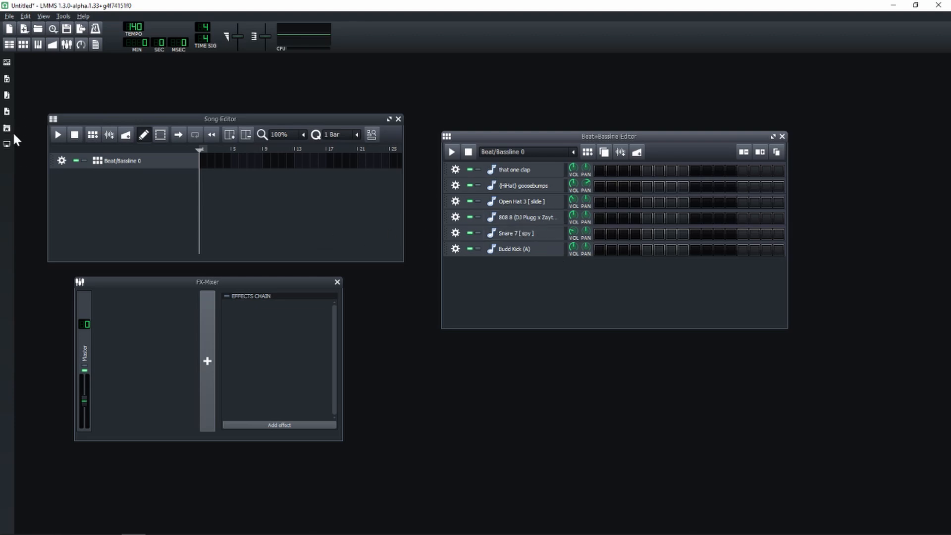
Browse the Music > Plugins folder on the E: drive in the My Computer file browser, widened to show full names.
left_click(6, 144)
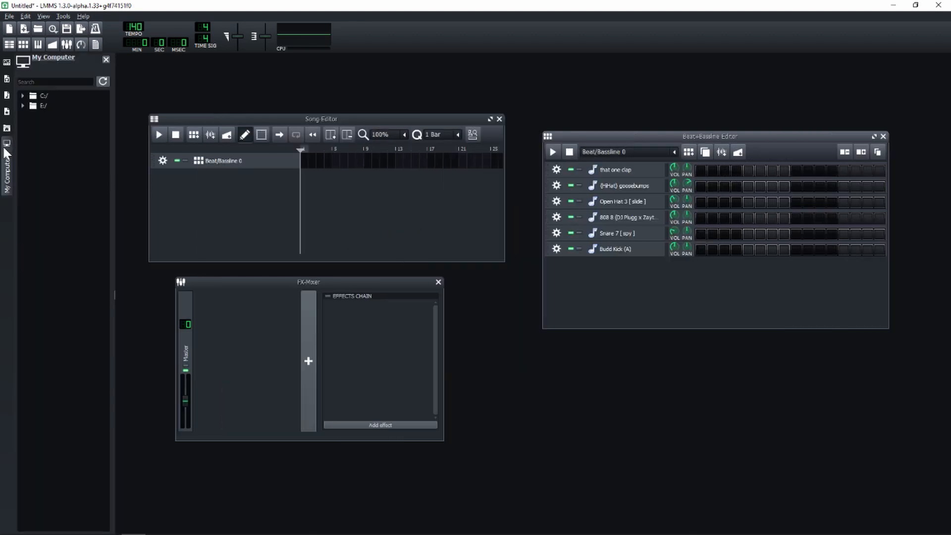
left_click(38, 105)
left_click(32, 115)
left_click(43, 136)
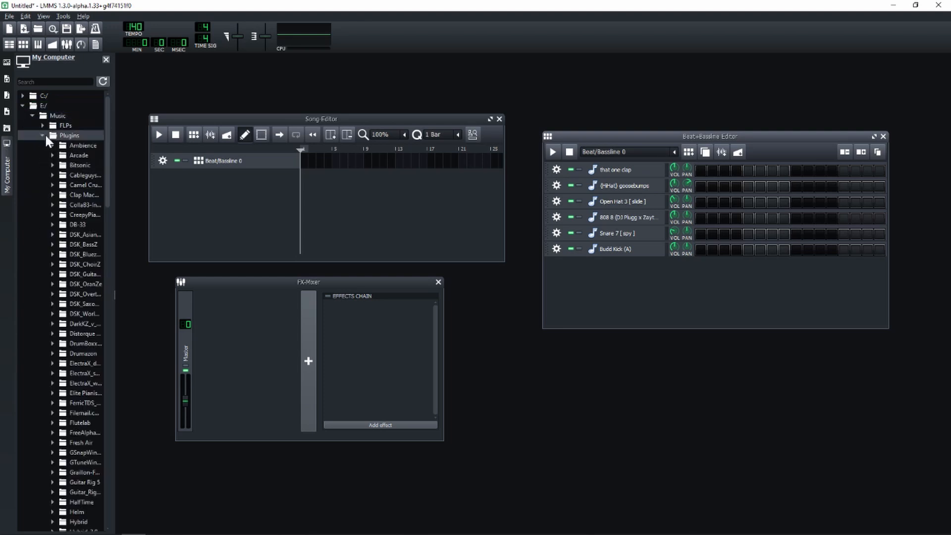
left_click_drag(113, 200, 176, 200)
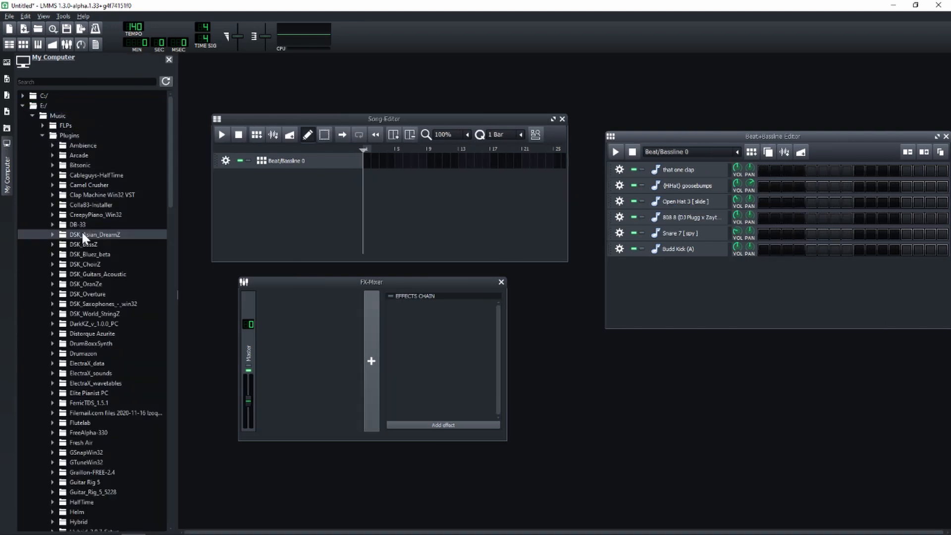
scroll(82, 236, "down", 10)
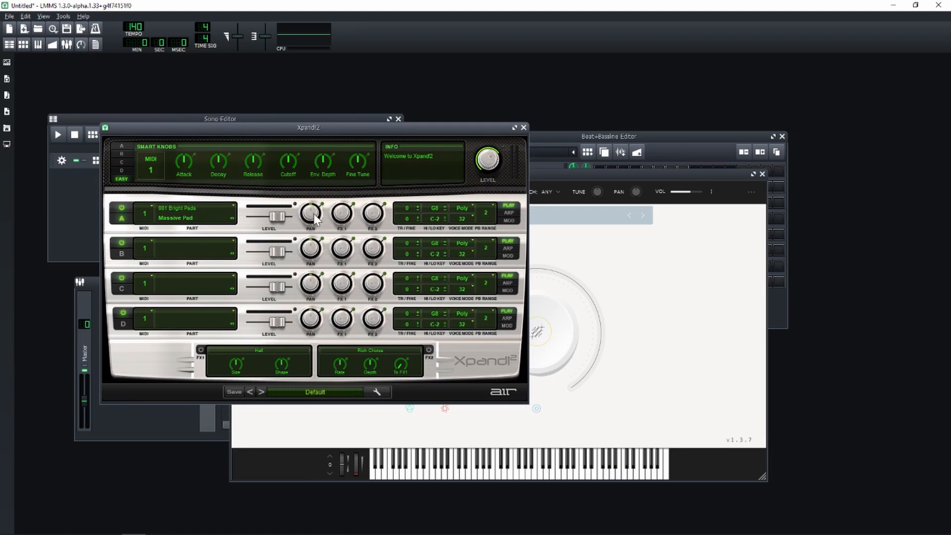
Rearrange the LABS, Xpand!2 and Beat+Bassline Editor windows in the workspace.
left_click_drag(597, 174, 664, 160)
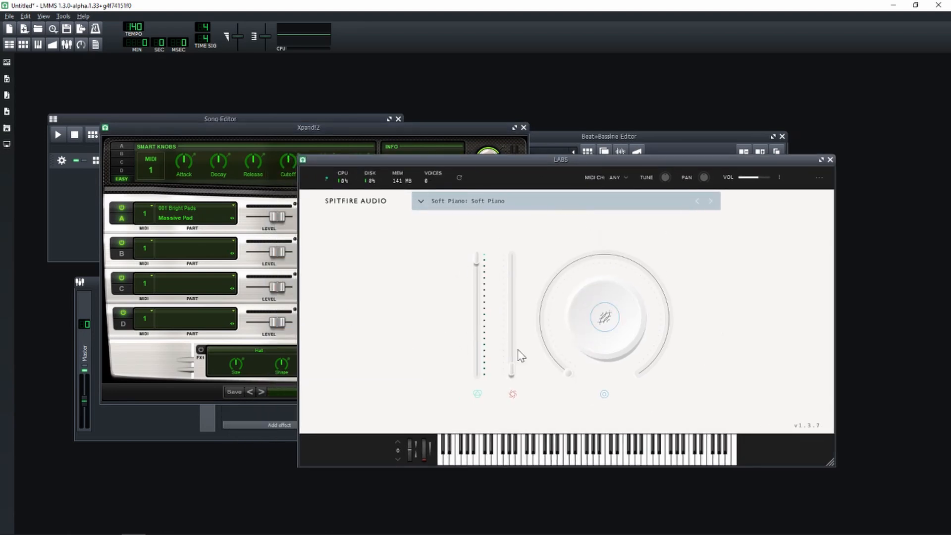
left_click(396, 128)
left_click_drag(399, 132, 362, 142)
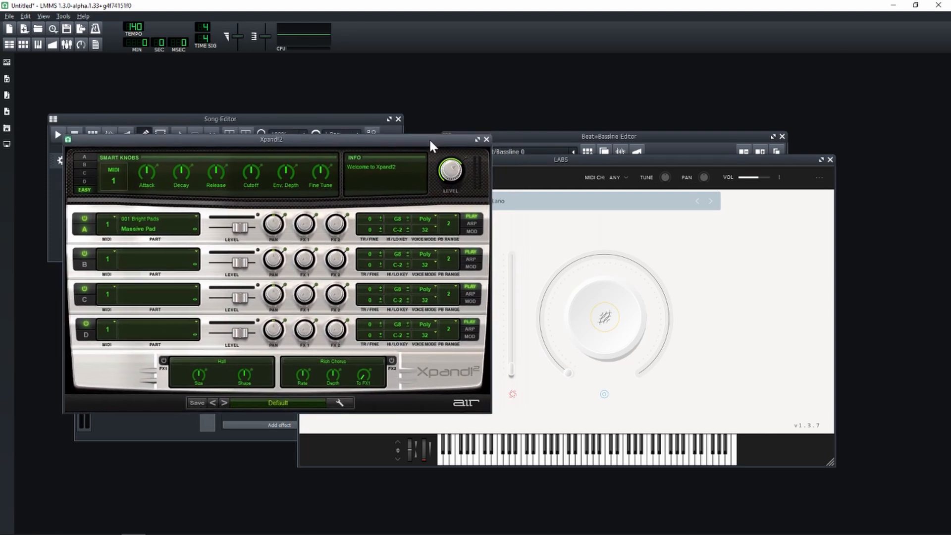
left_click_drag(430, 141, 432, 143)
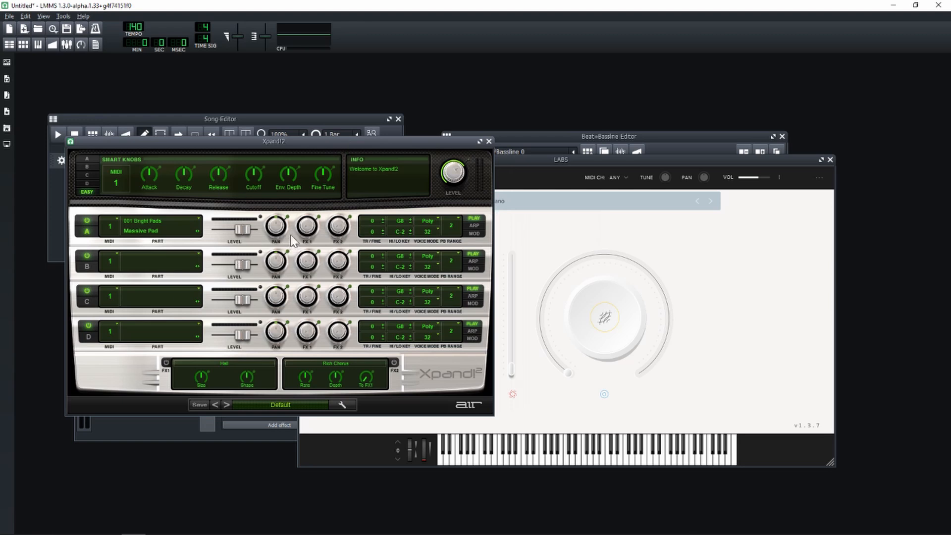
left_click_drag(515, 135, 416, 125)
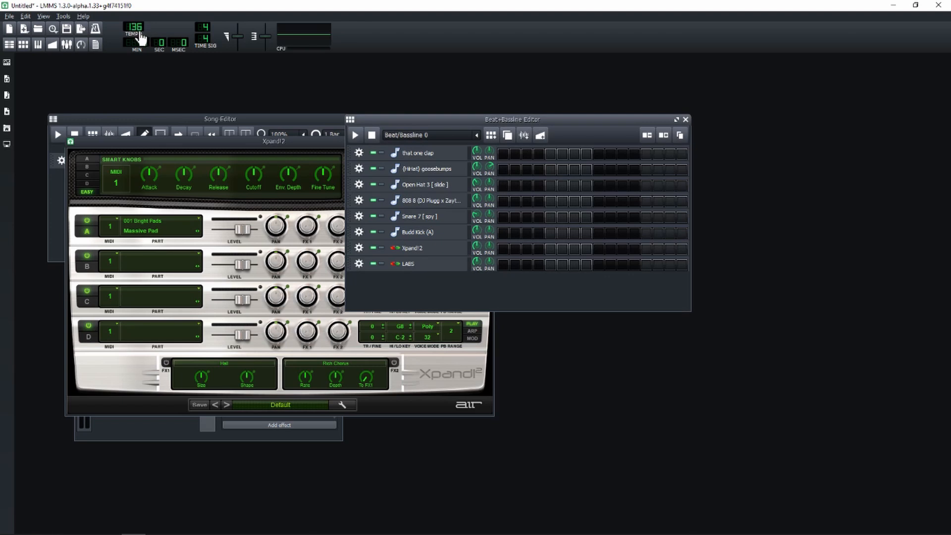
Set the project tempo to 100 and close the Xpand!2 plugin window.
left_click_drag(135, 30, 148, 65)
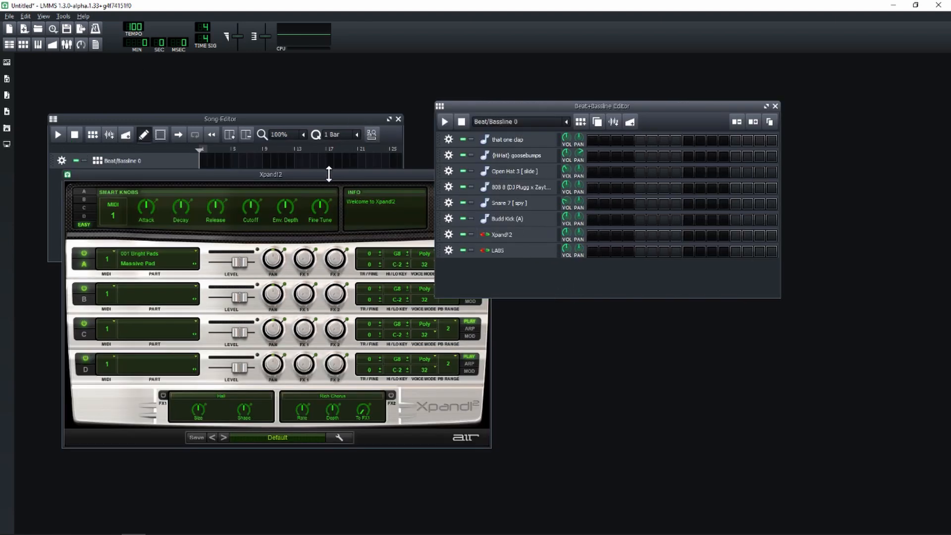
left_click_drag(379, 175, 401, 175)
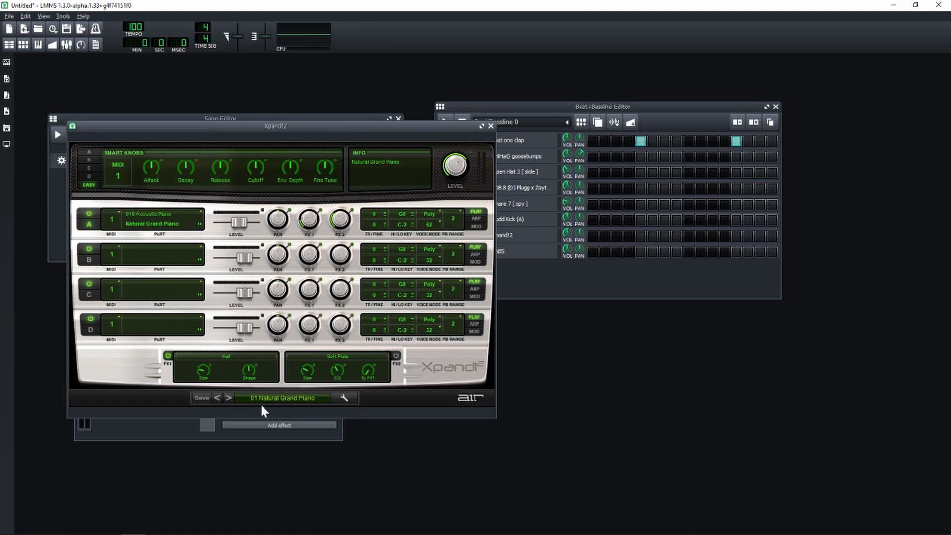
left_click(491, 126)
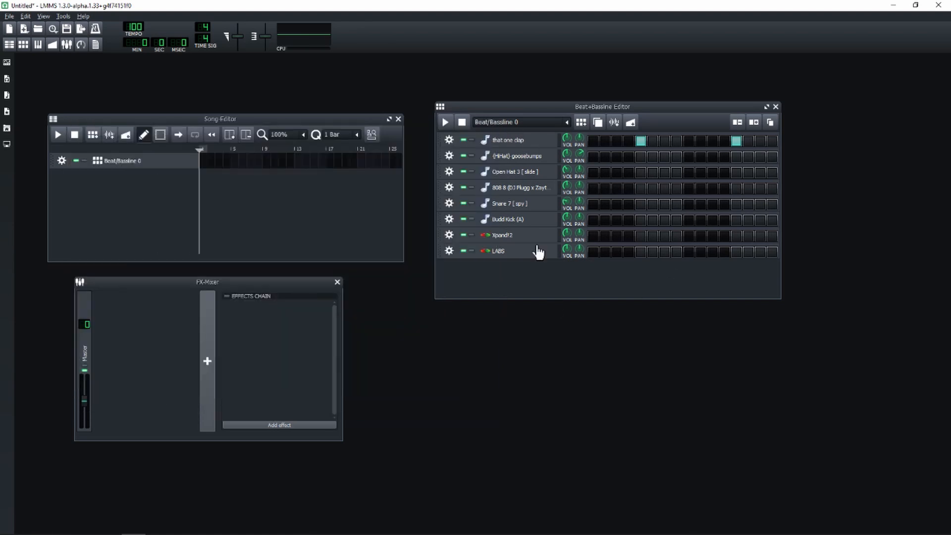
Open the Xpand!2 pattern in the piano roll and set its key to D# with the Aeolian scale.
double_click(600, 238)
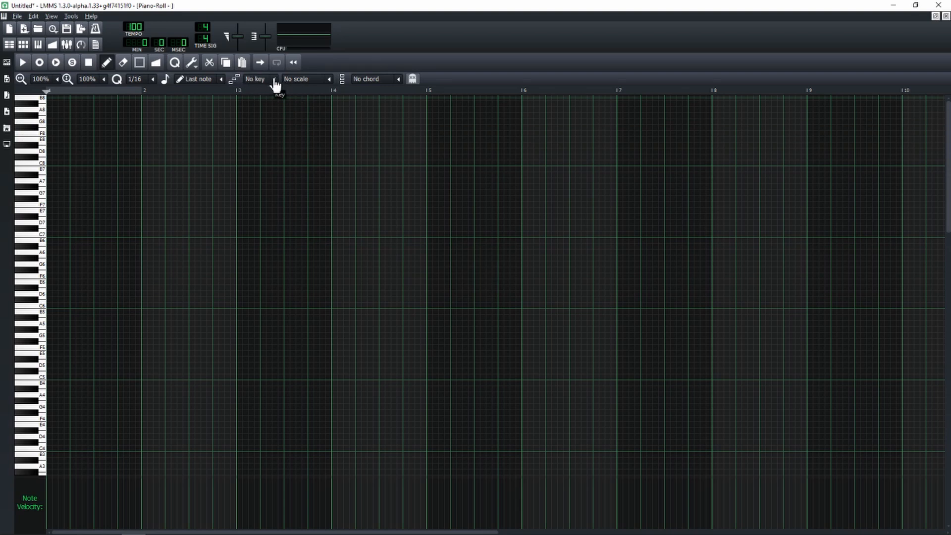
scroll(267, 84, "down", 2)
scroll(312, 85, "down", 3)
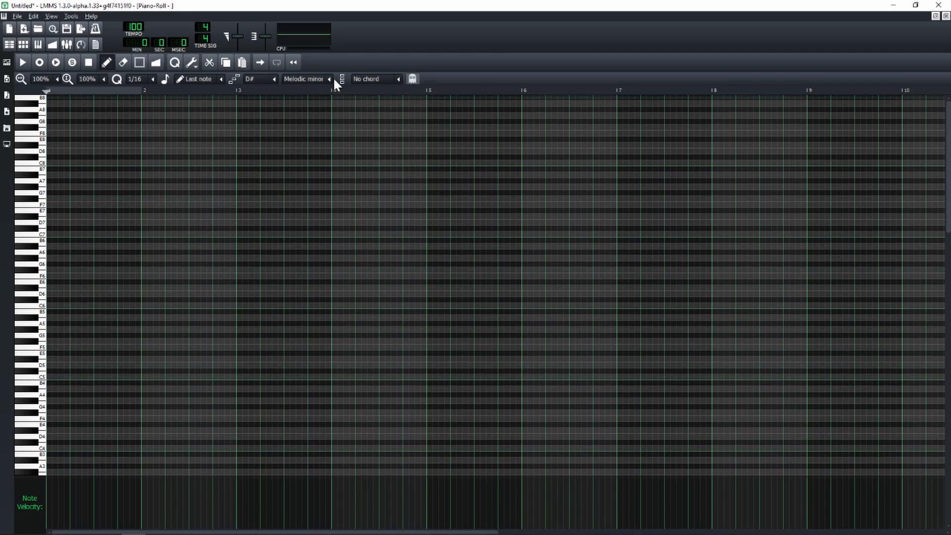
scroll(331, 80, "up", 3)
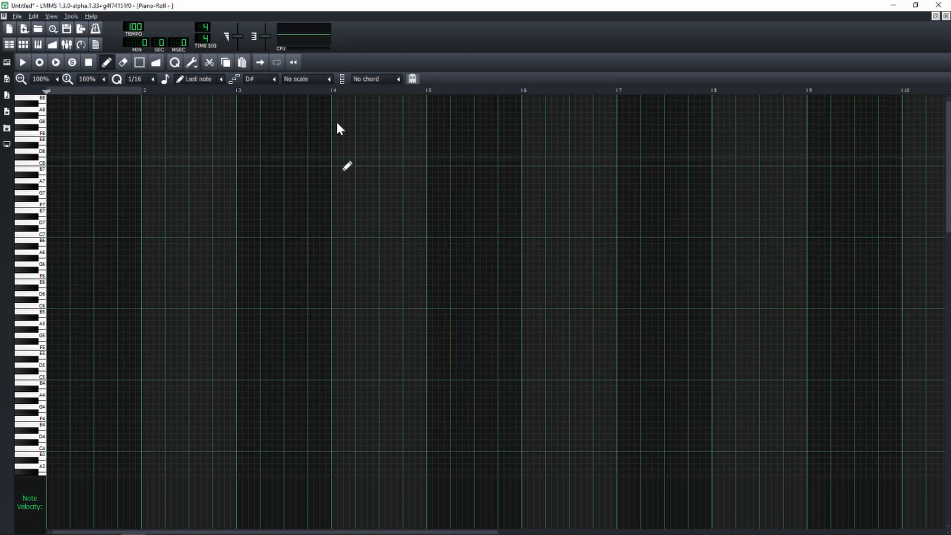
left_click(329, 79)
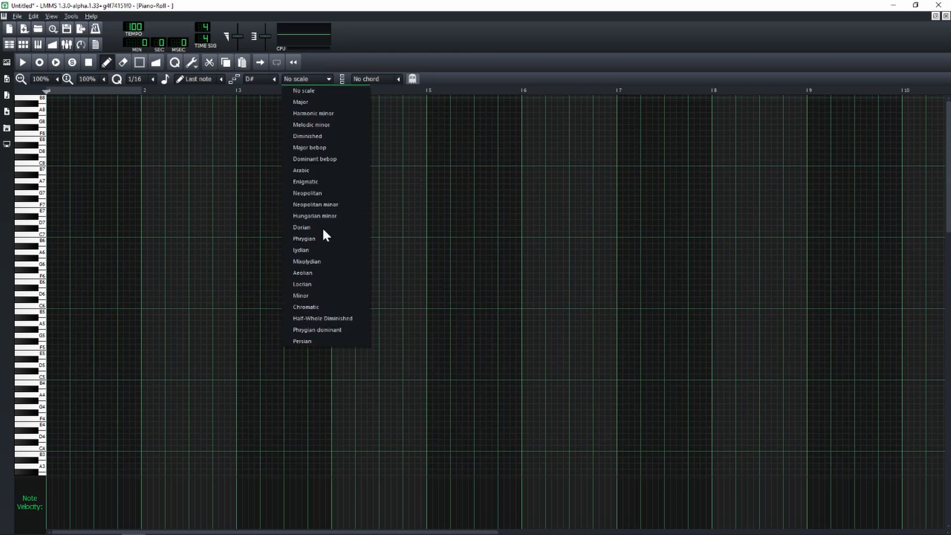
left_click(307, 273)
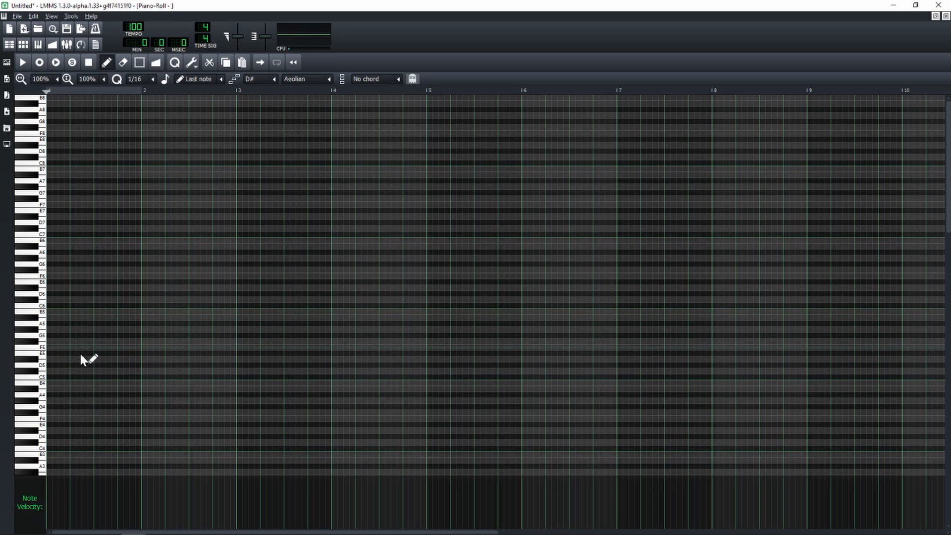
Place the bar 1 chord notes D#5, F#5, A#5, B5 and F5 and start playback.
left_click(50, 359)
left_click(61, 359)
left_click(50, 342)
left_click(50, 318)
left_click(85, 318)
left_click(97, 311)
left_click(96, 347)
key("space")
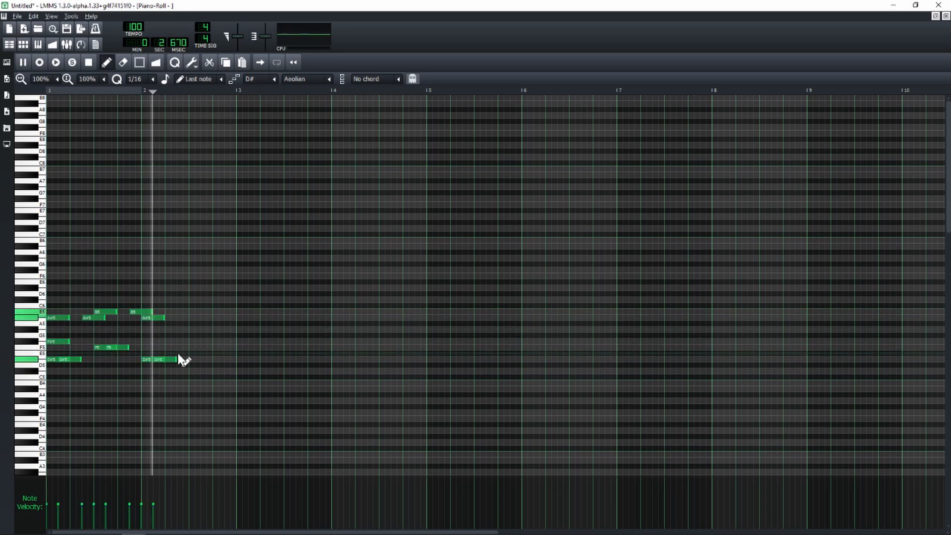
Add the second half of bar 2's chord rhythm with F#5, F5, D#5 and A#4 notes.
left_click(182, 341)
left_click(194, 347)
left_click(205, 360)
left_click(195, 389)
left_click(218, 389)
scroll(57, 277, "down", 1)
Add an upper melody of D#6, A#6, G#6 and F6 in bar 1, climbing from F6 to A#6 in bar 2.
left_click(58, 288)
left_click(110, 258)
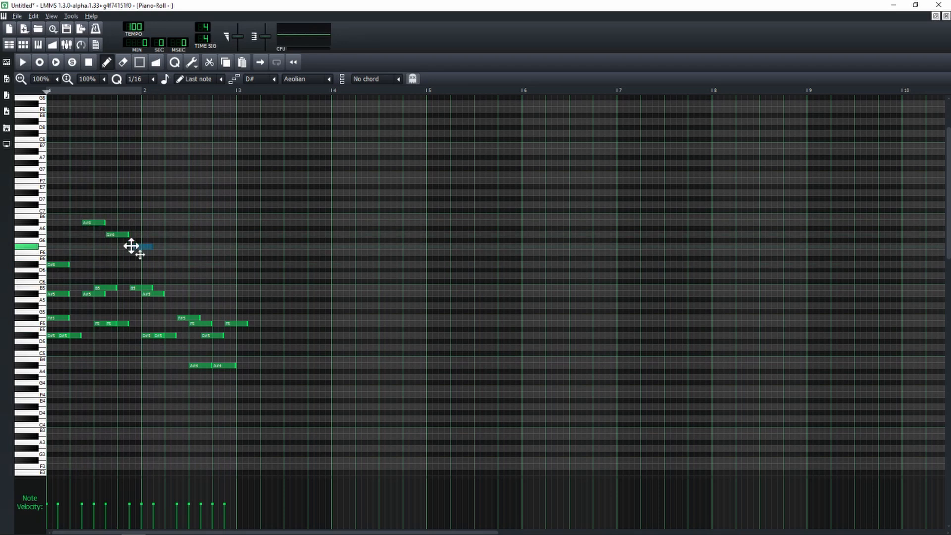
left_click_drag(131, 246, 133, 252)
left_click(231, 222)
left_click(218, 234)
left_click(206, 246)
left_click(188, 252)
Add a sustained G#5 in the second half of bar 1 and C#5 in the second half of bar 2, and play the pattern.
left_click(118, 305)
left_click(213, 347)
key("space")
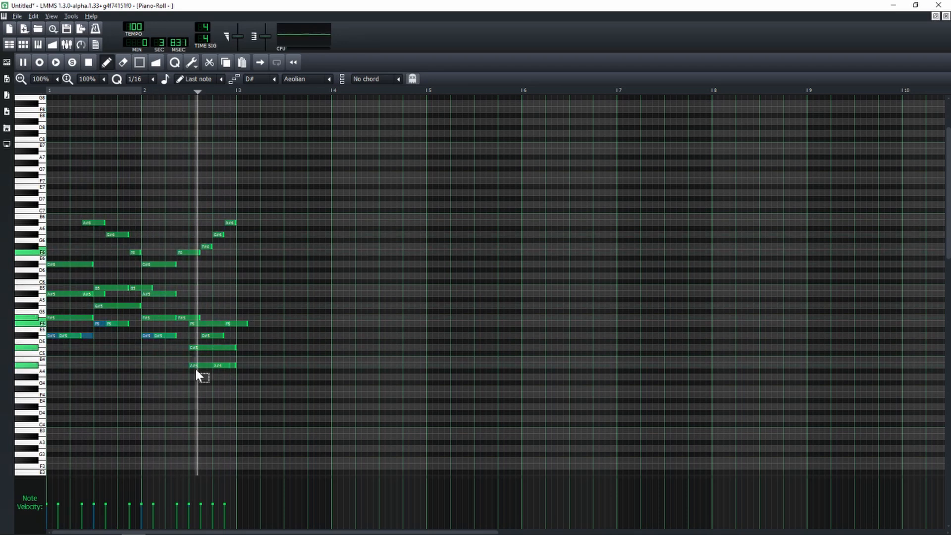
Place the bass notes D#4 and F4 in bar 1 and D#4 and A#3 in bar 2.
left_click(51, 406)
left_click(98, 395)
left_click(146, 407)
left_click(193, 436)
Paste a copy of the two bars into bars 3 and 4 and transpose all notes down one octave.
scroll(364, 274, "down", 2)
key("ctrl+v")
left_click_drag(256, 386, 245, 386)
key("ctrl+Down")
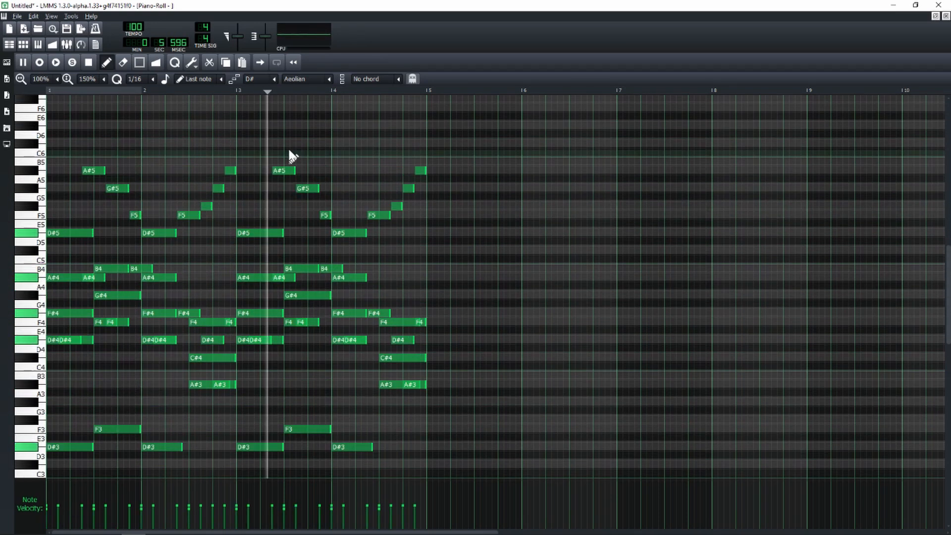
Vary the melody in bars 3 and 4 by raising notes to D#6, B5 and G#5 and adding A#5, D#5 and A#4 notes.
left_click_drag(284, 171, 284, 126)
left_click_drag(303, 188, 304, 162)
left_click(313, 171)
left_click_drag(325, 215, 325, 188)
left_click(337, 171)
left_click(349, 233)
left_click(360, 278)
Humanize the chords by nudging the D#5 notes in all four bars and the C#4 note slightly late.
key("ctrl+a")
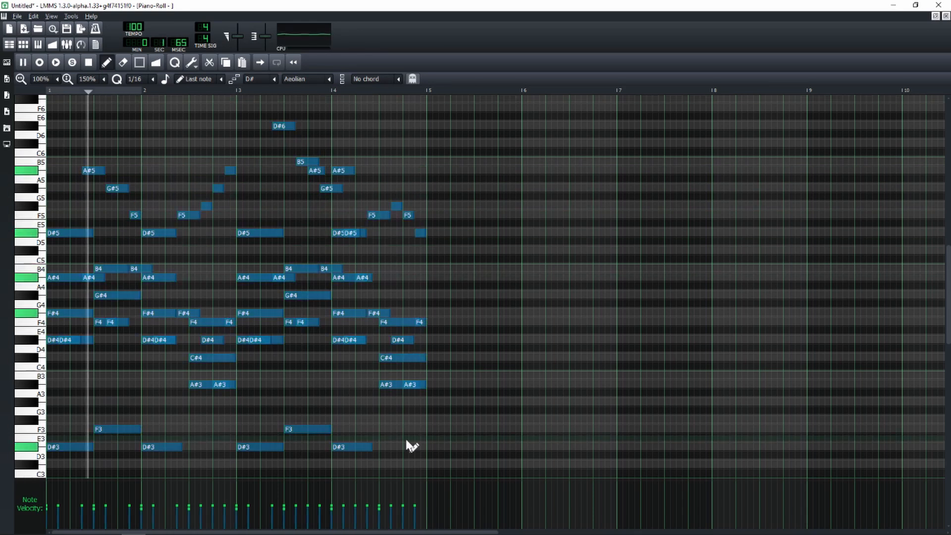
scroll(406, 441, "down", 3)
scroll(110, 135, "up", 1)
left_click_drag(69, 162, 73, 161)
left_click_drag(159, 162, 162, 161)
left_click_drag(260, 161, 262, 162)
left_click_drag(338, 161, 340, 162)
left_click_drag(210, 286, 213, 286)
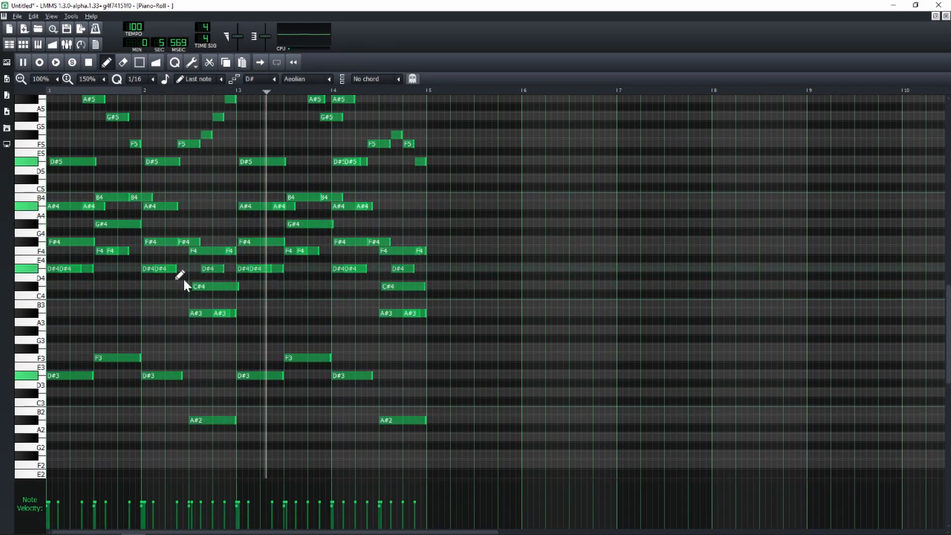
Transpose the whole pattern up three semitones and stop playback.
key("shift+Up")
key("shift+Up")
key("shift+Up")
key("space")
scroll(88, 79, "up", 1)
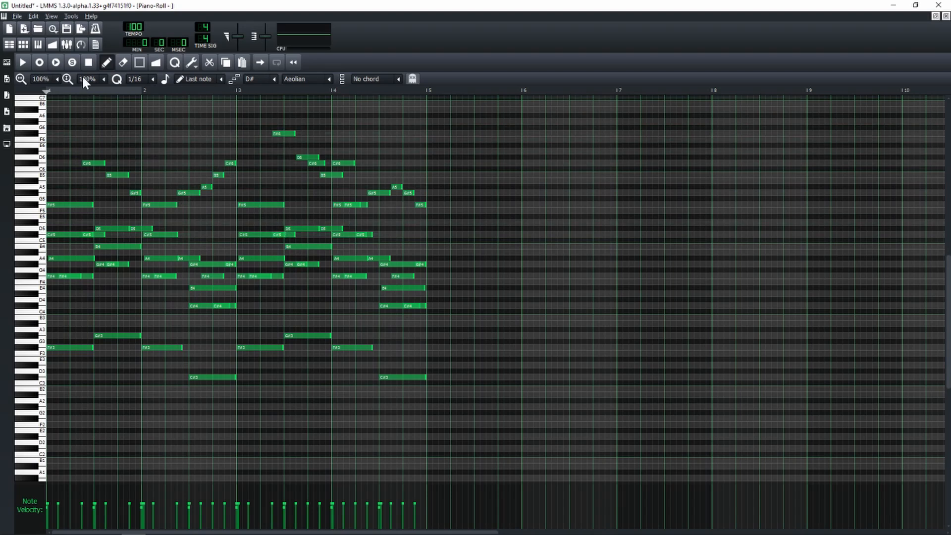
Play the four-bar piano pattern and examine its lower notes at a larger vertical zoom.
left_click(24, 63)
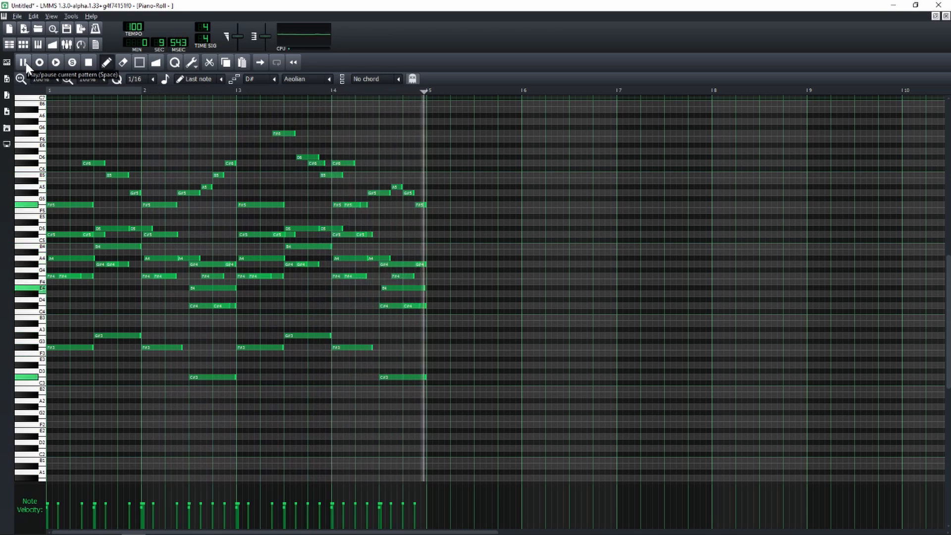
left_click(23, 63)
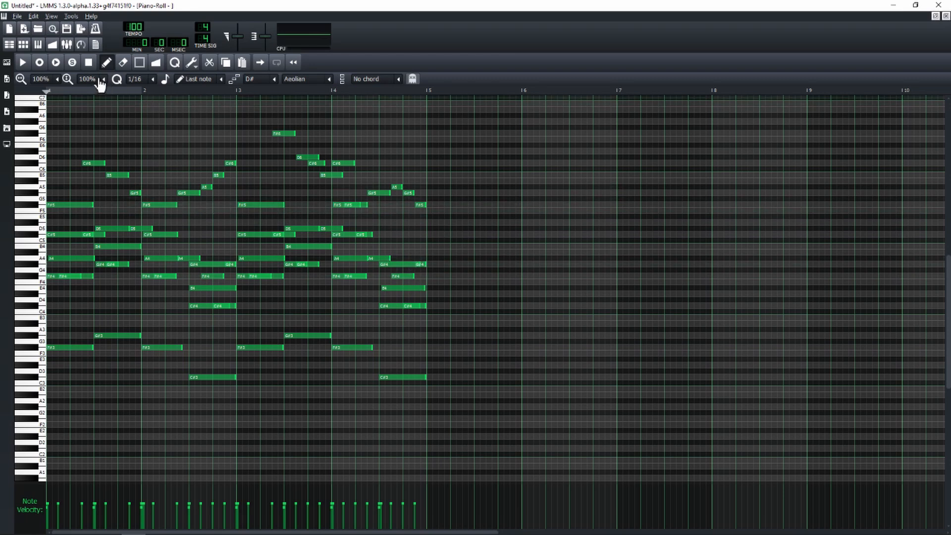
scroll(93, 79, "down", 1)
scroll(239, 270, "up", 1)
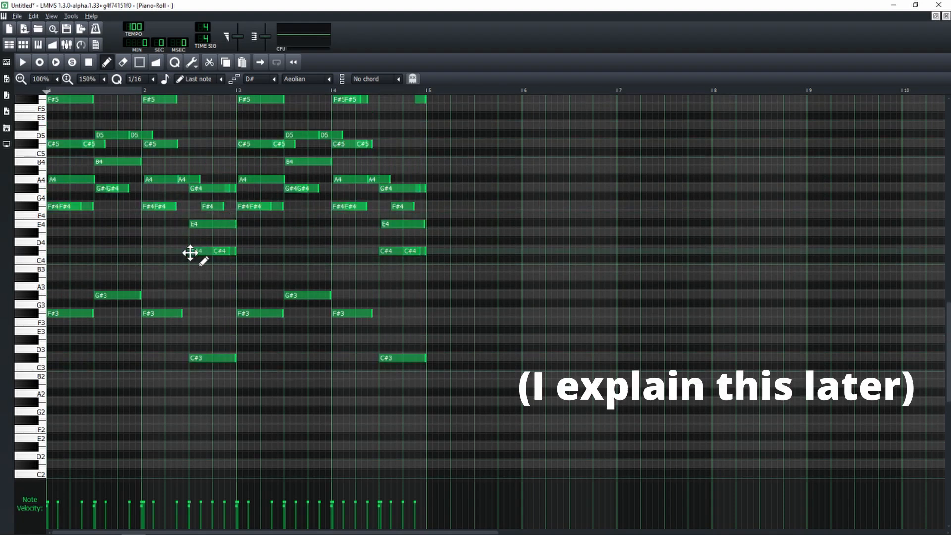
scroll(88, 79, "down", 1)
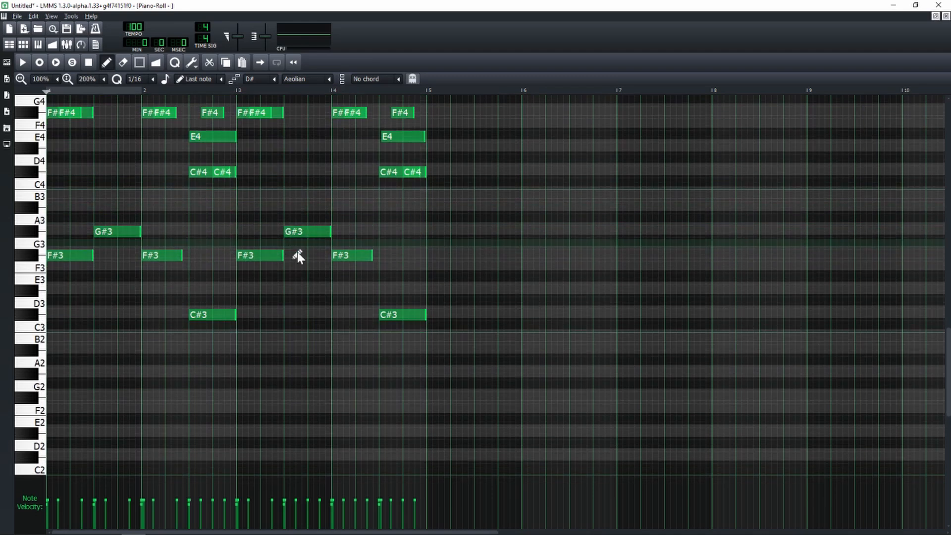
scroll(369, 256, "up", 2)
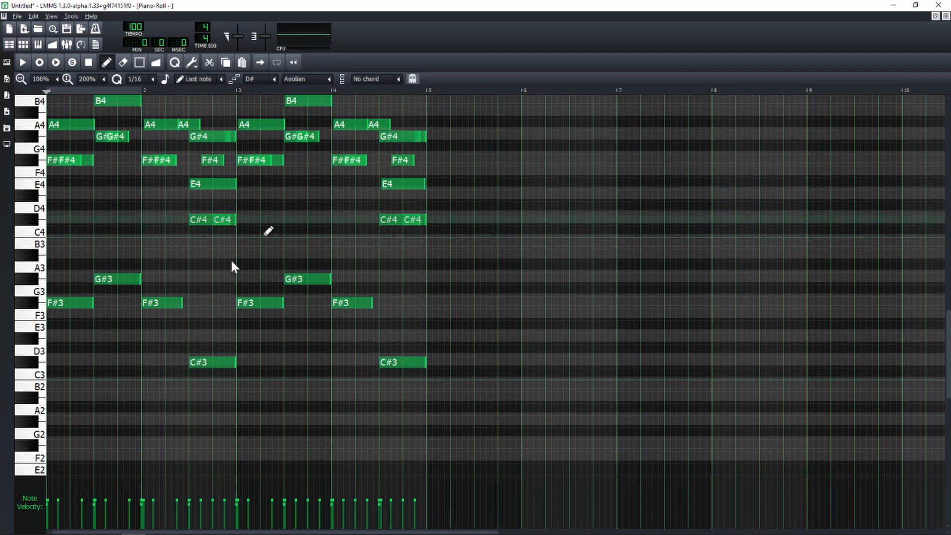
scroll(89, 79, "up", 2)
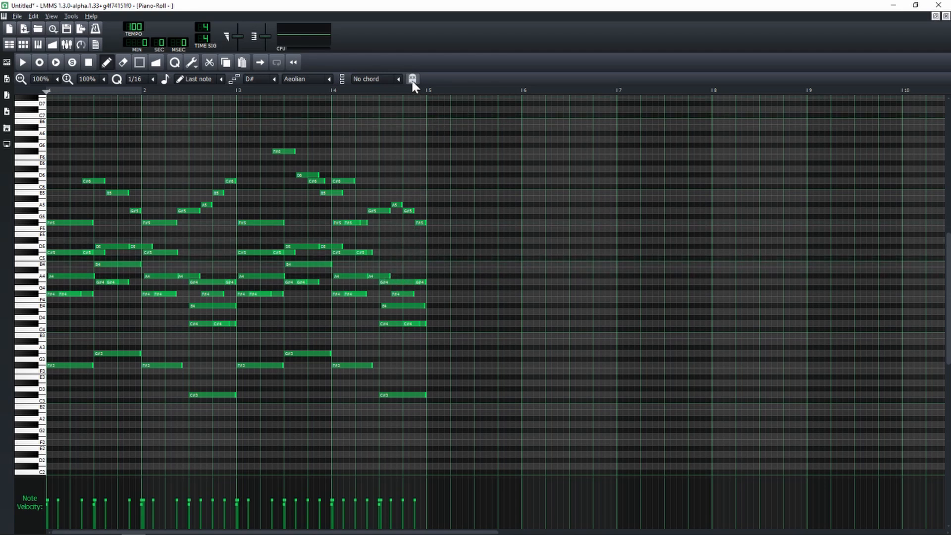
Close the piano roll and clear the active steps on the "that one clap" track.
left_click(945, 16)
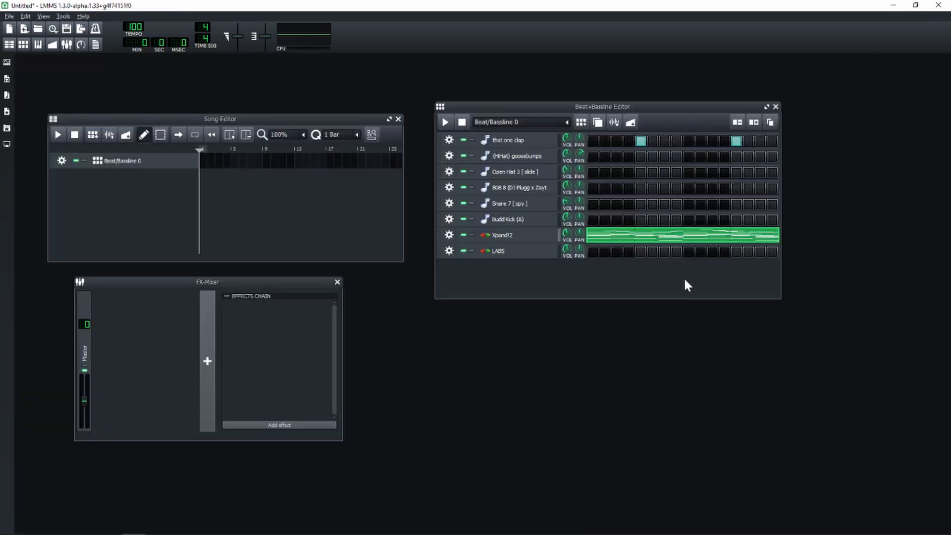
right_click(635, 145)
left_click(648, 142)
left_click(641, 140)
left_click(737, 140)
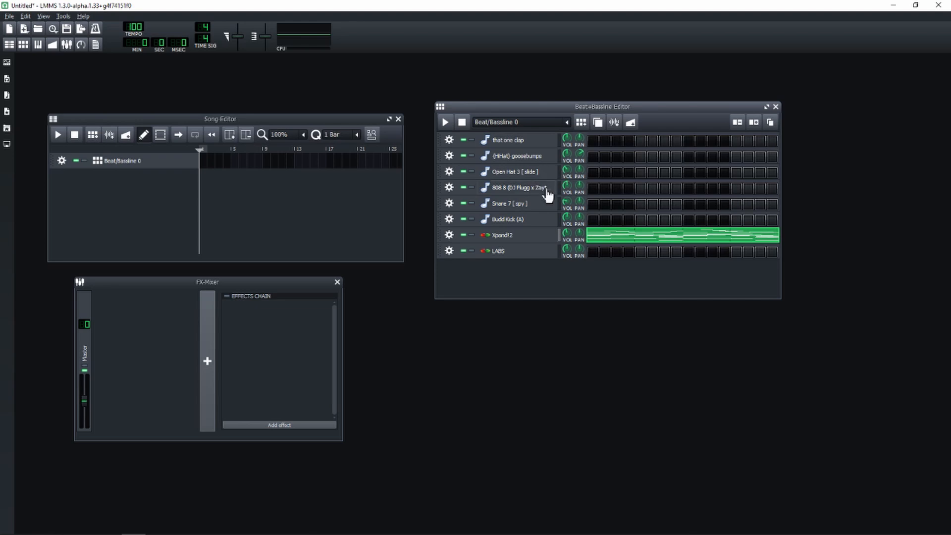
Review the 808 8 instrument's envelope and base note settings and close its window.
left_click(544, 189)
left_click(741, 137)
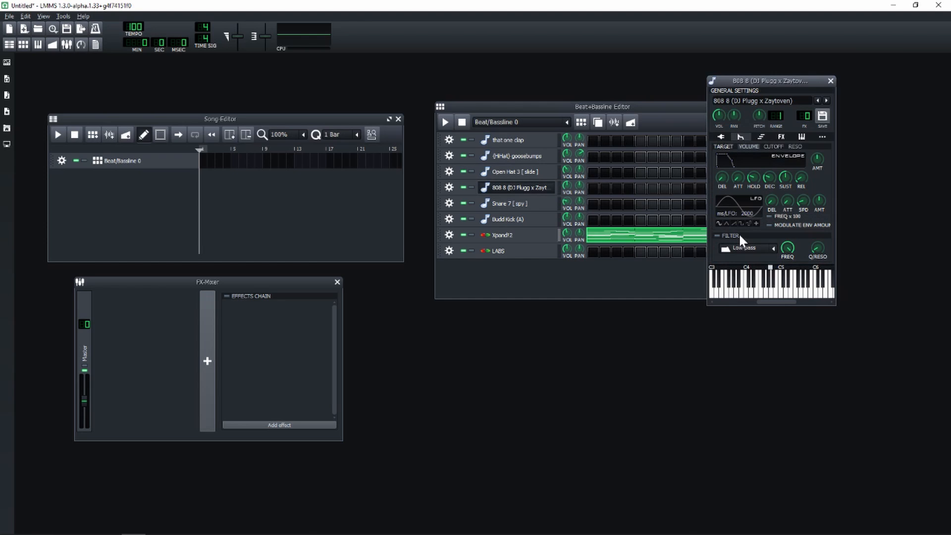
left_click(801, 165)
left_click_drag(737, 190, 742, 186)
left_click(781, 269)
left_click(721, 137)
left_click(831, 81)
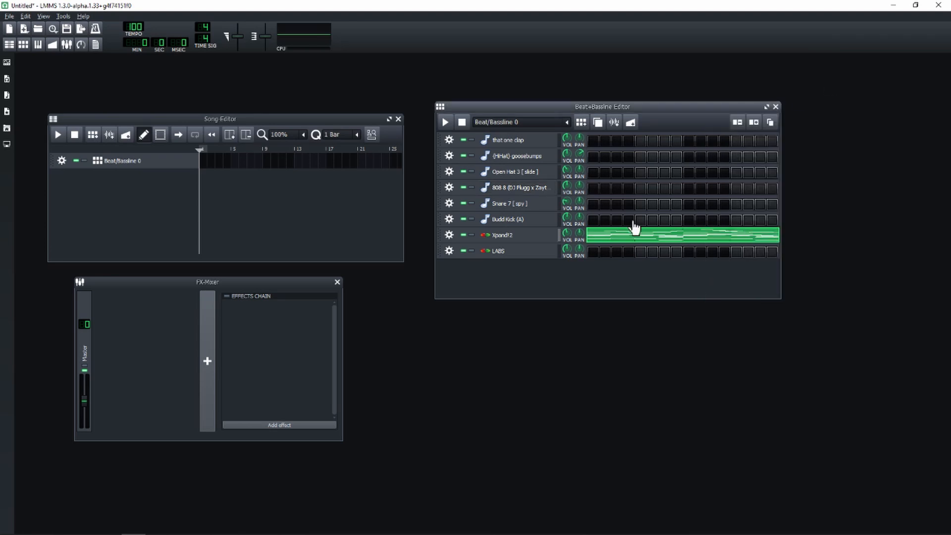
Open the 808 8 pattern in the piano roll with the Xpand!2 pattern set as ghost notes.
right_click(608, 239)
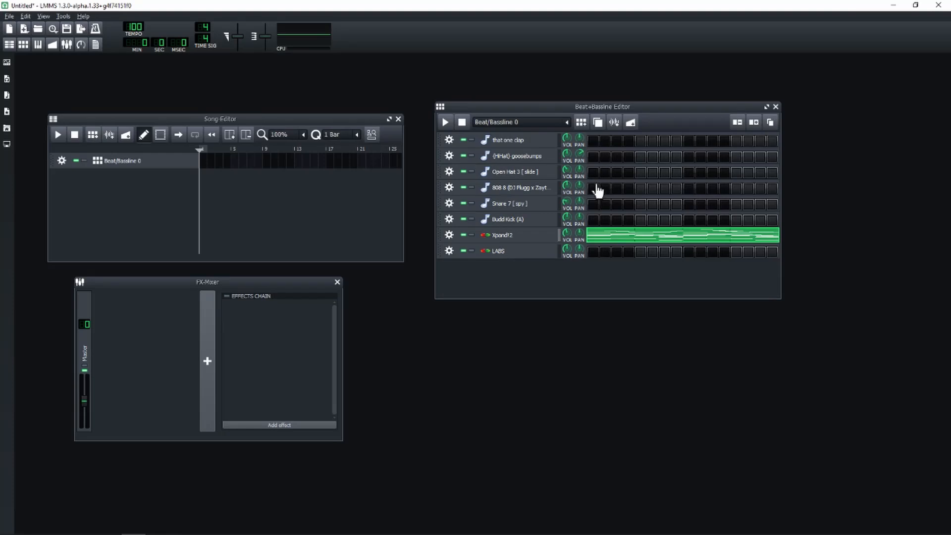
right_click(601, 183)
left_click(594, 198)
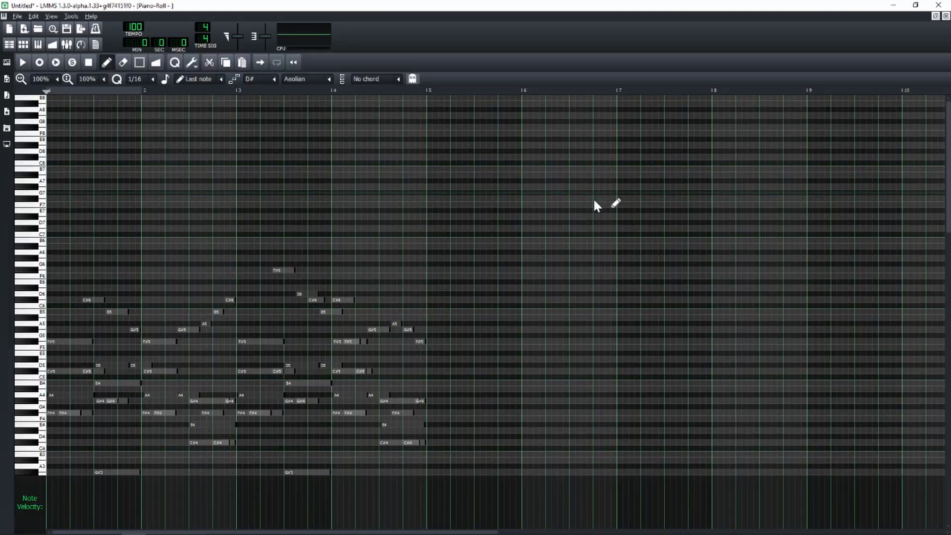
Begin the 808 8 bass line with a note on F#5 at the start of bar 1, following the ghost notes.
scroll(111, 286, "down", 4)
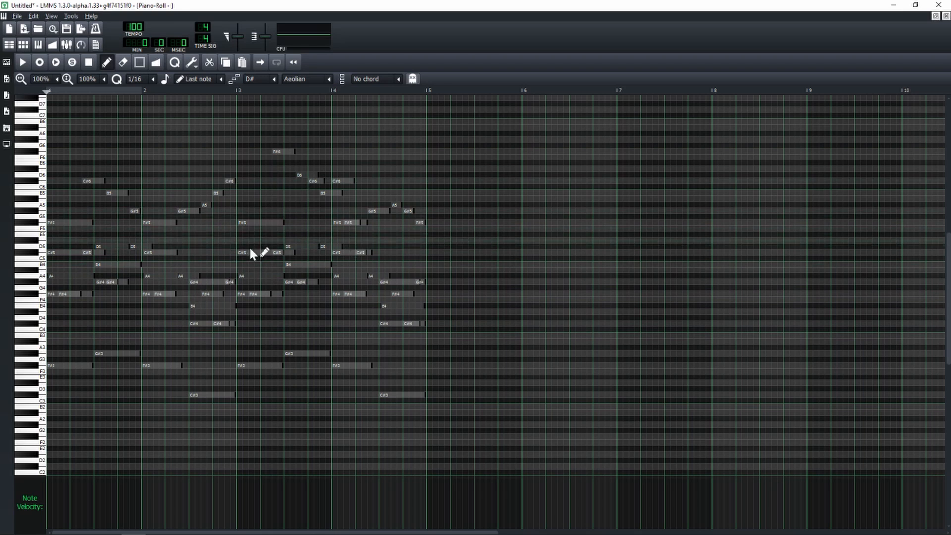
scroll(89, 313, "down", 1)
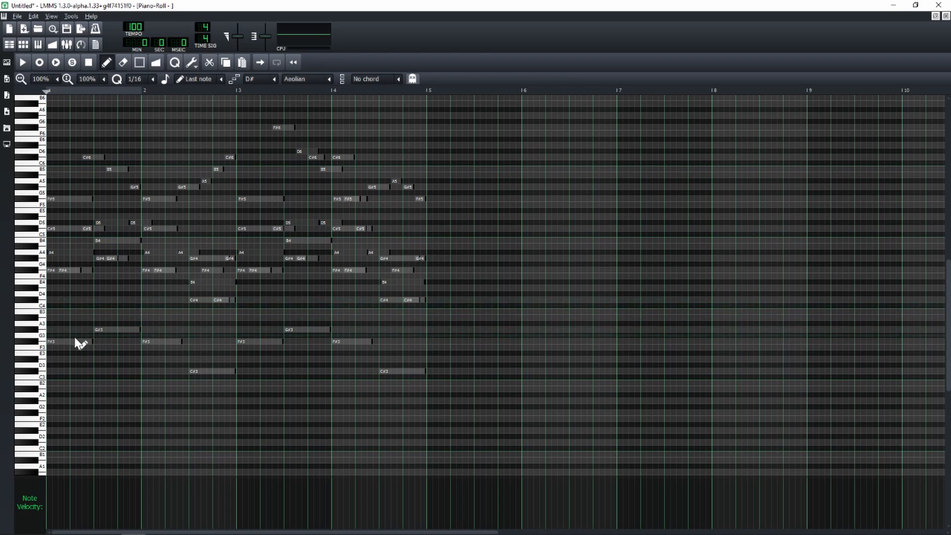
left_click(51, 275)
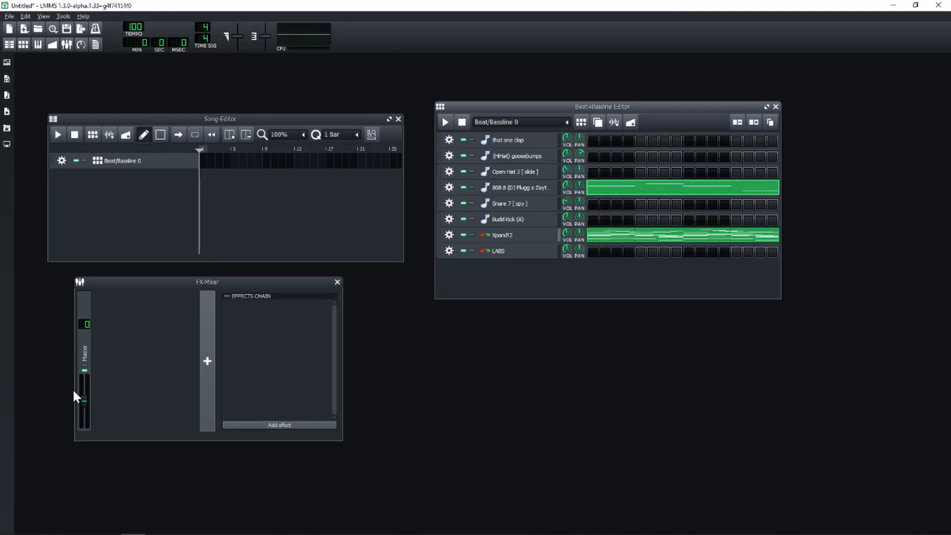
Add the Declipper effect to the Master channel of the FX mixer.
left_click(84, 349)
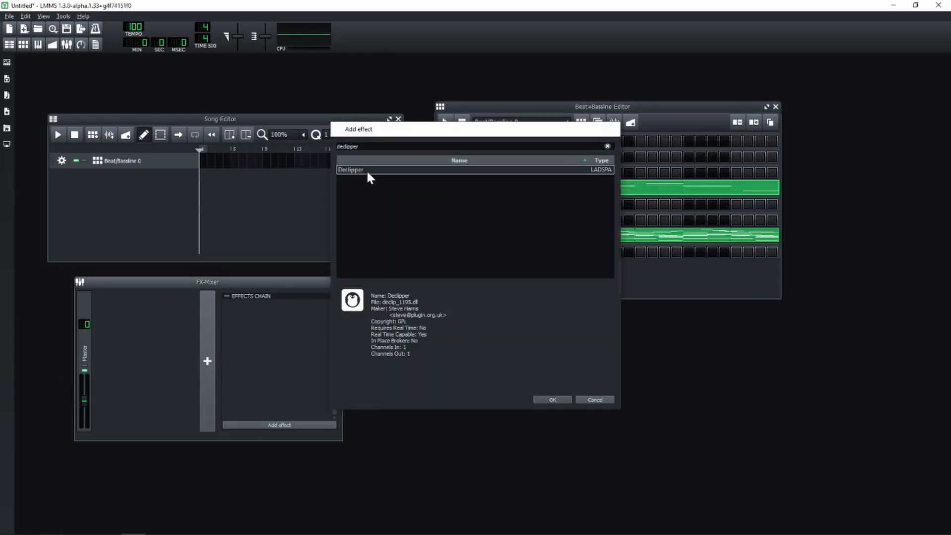
double_click(367, 169)
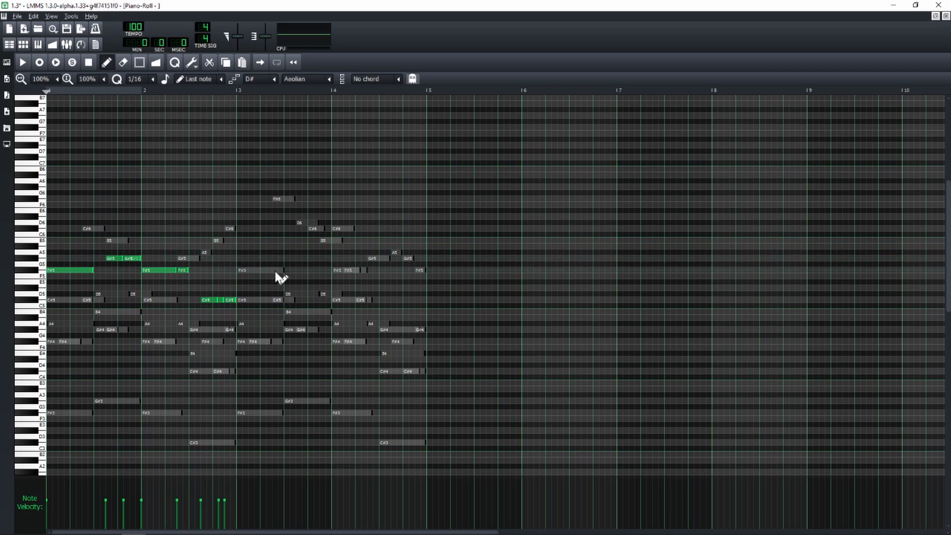
Close the piano roll and audition the Xpand!2 track in solo, turning solo off again at the end.
left_click(946, 17)
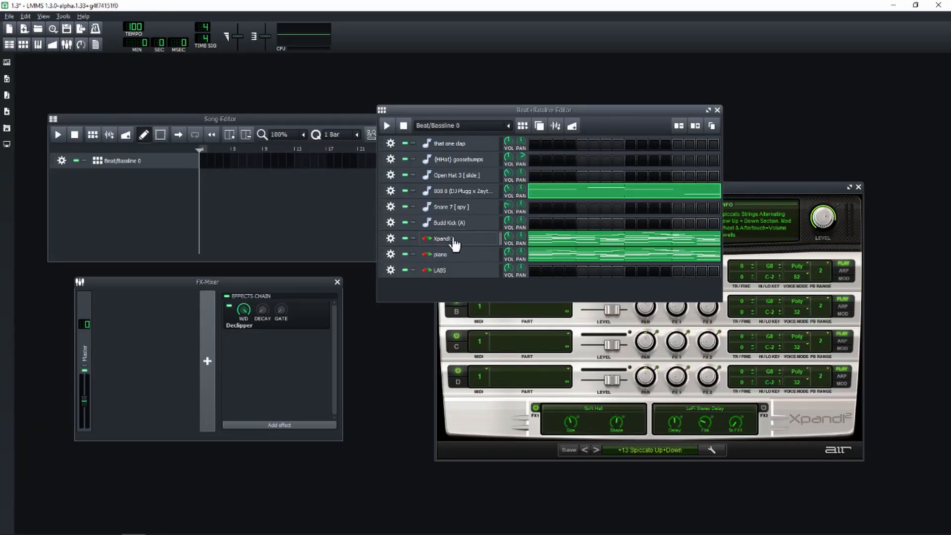
left_click(413, 238)
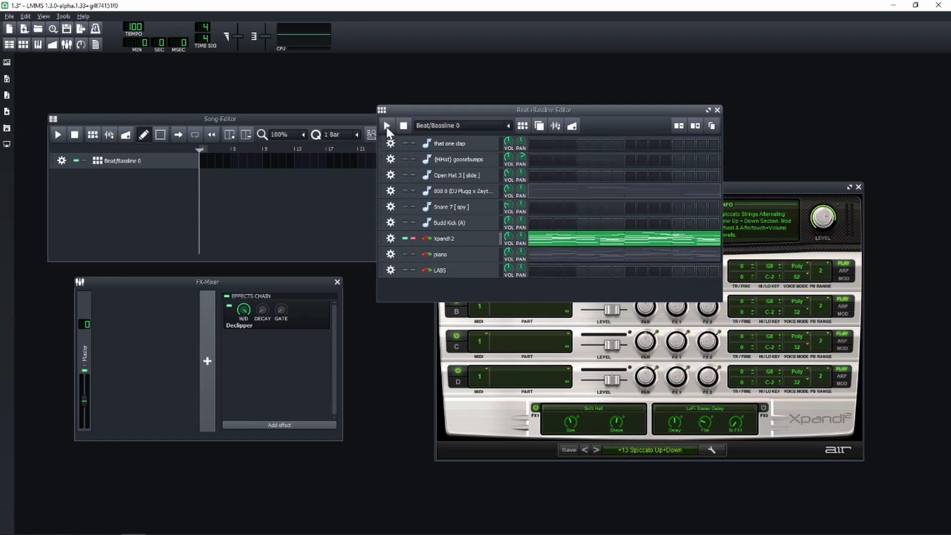
left_click(386, 126)
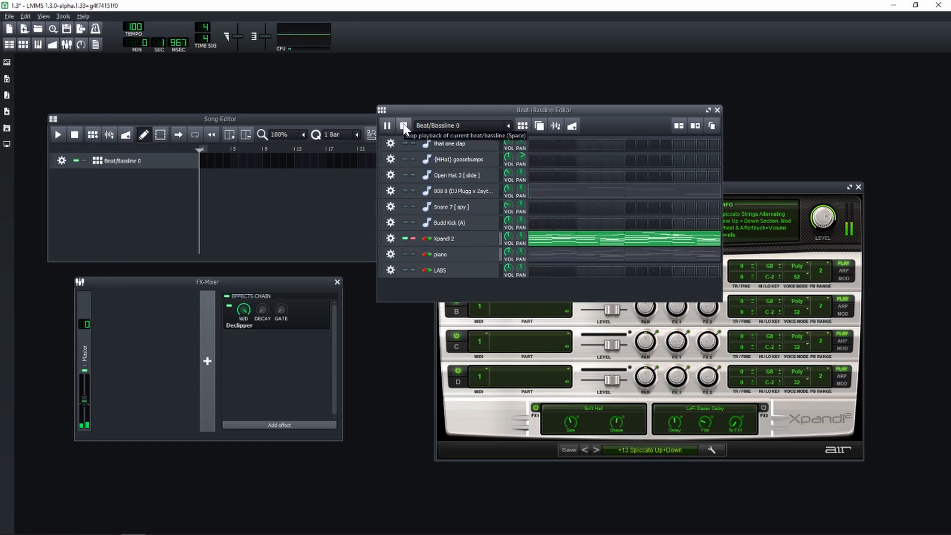
left_click(403, 126)
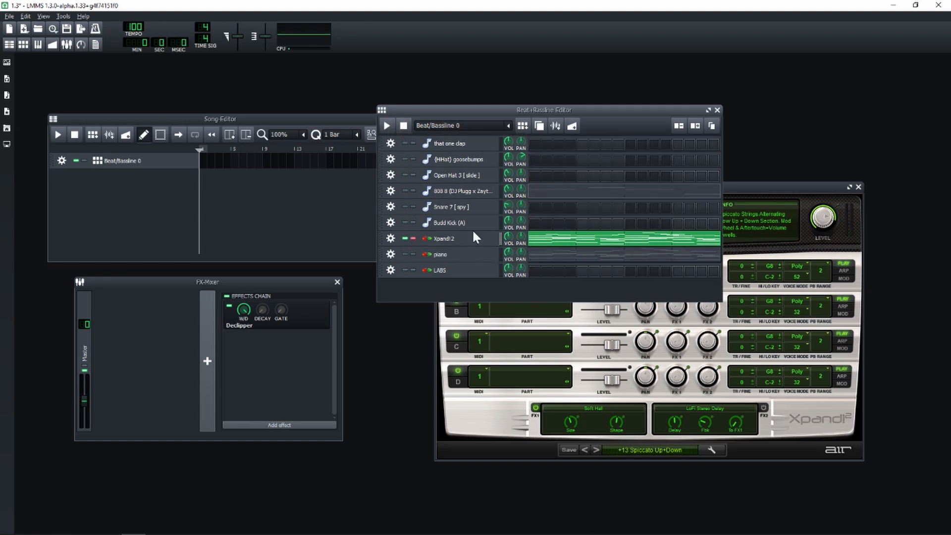
left_click(415, 238)
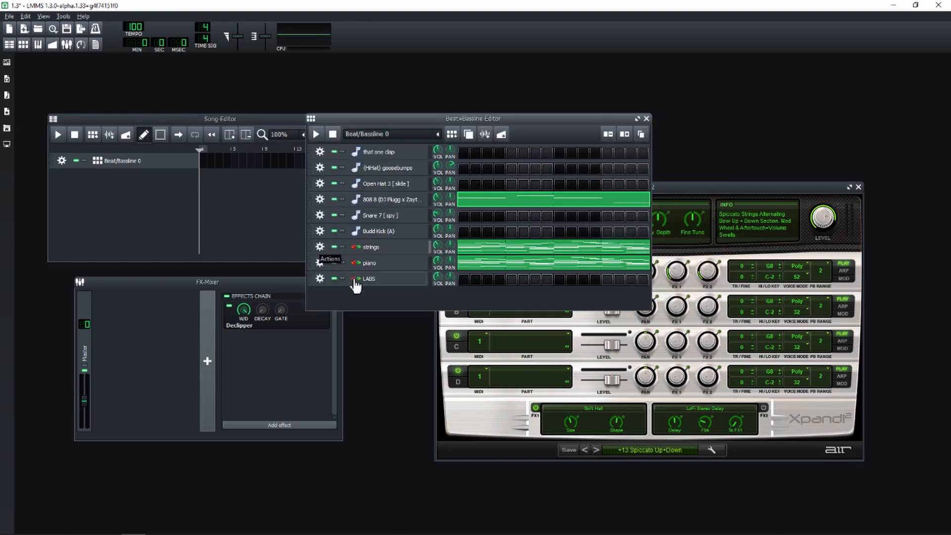
Change the strings track's color to a bright blue-violet with hue 257 and saturation 230.
left_click(320, 250)
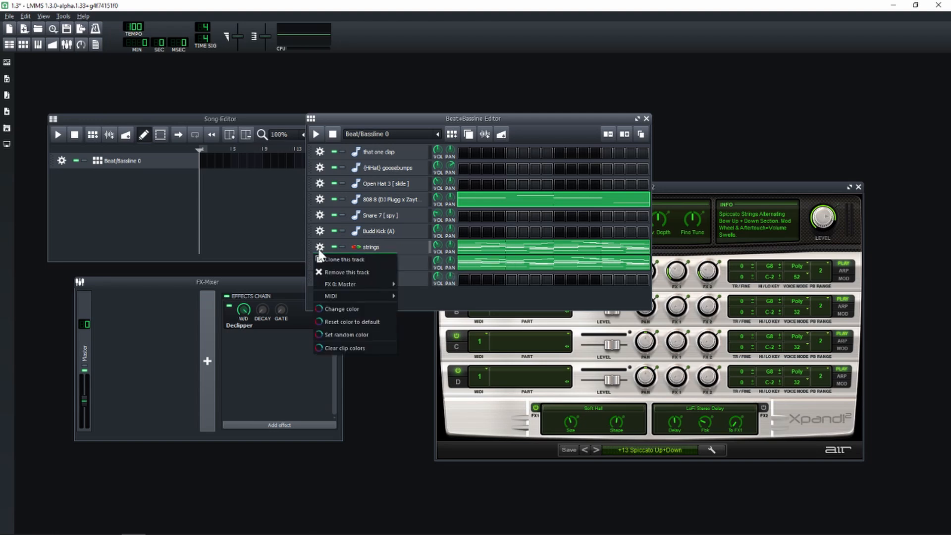
left_click(334, 308)
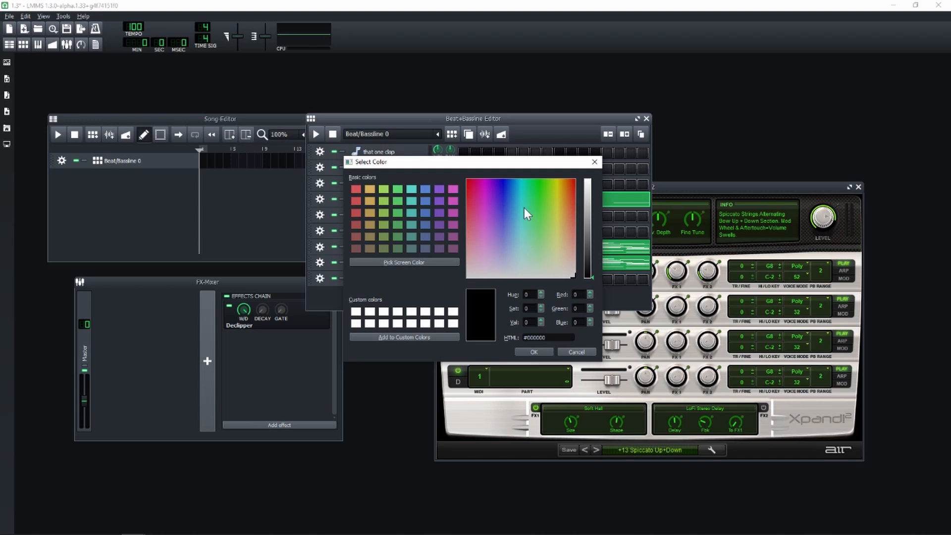
left_click_drag(524, 207, 500, 191)
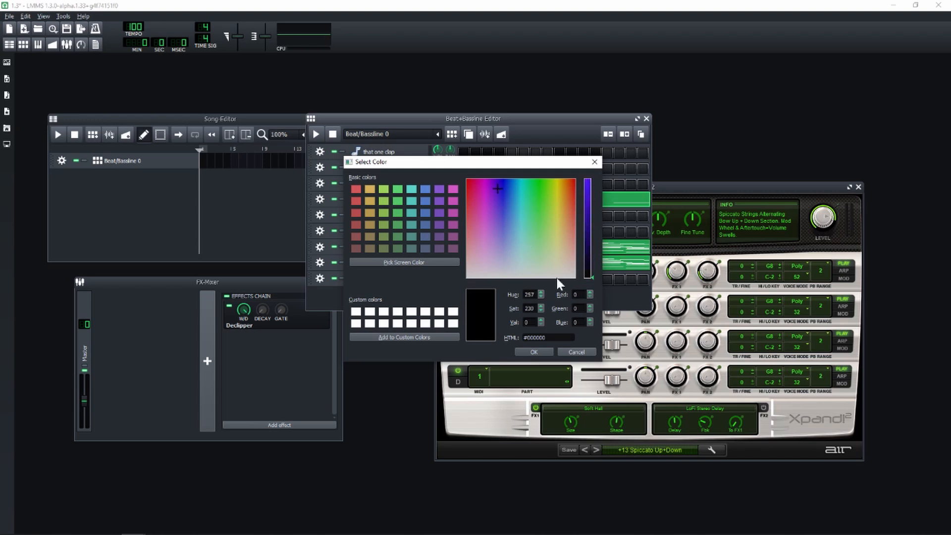
left_click_drag(586, 272, 579, 197)
left_click(533, 352)
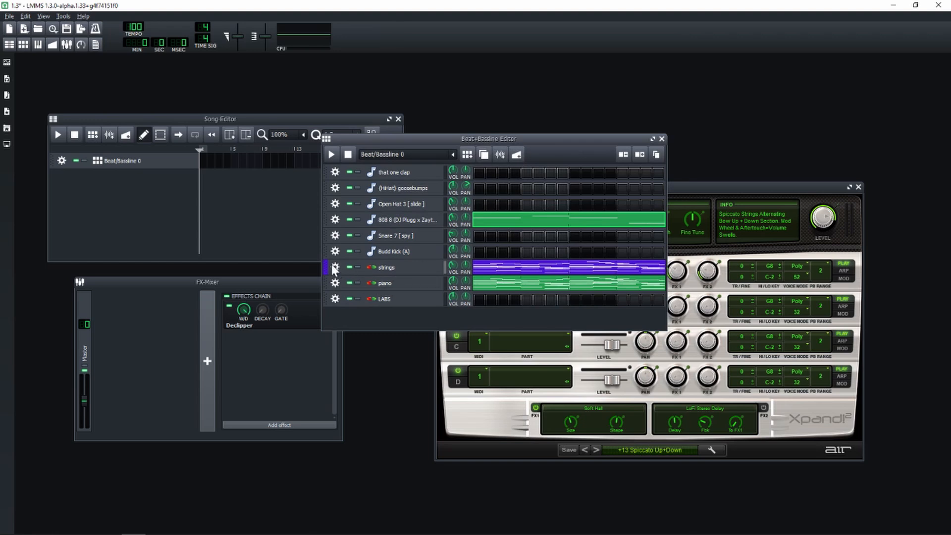
Review the color actions available for the Beat/Bassline 0 track in the Song Editor and dismiss them.
left_click(178, 179)
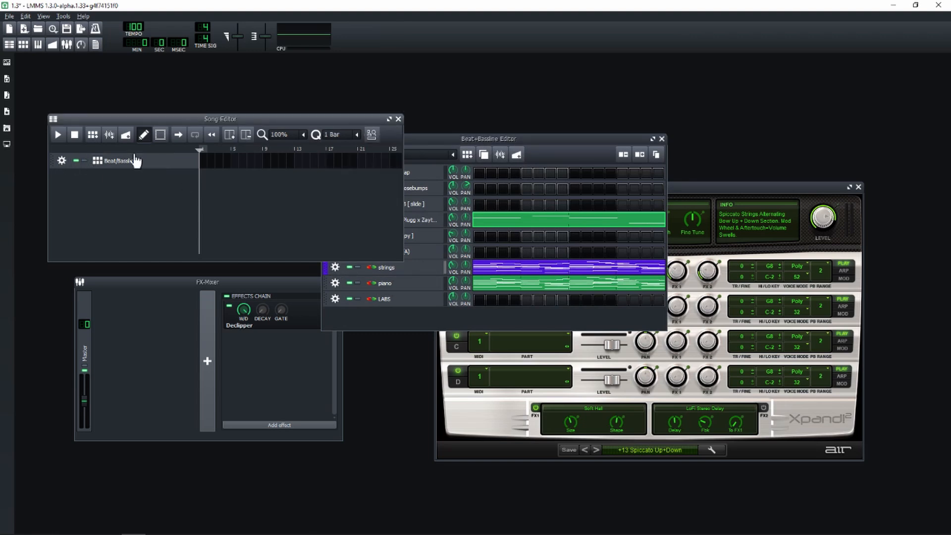
left_click(63, 161)
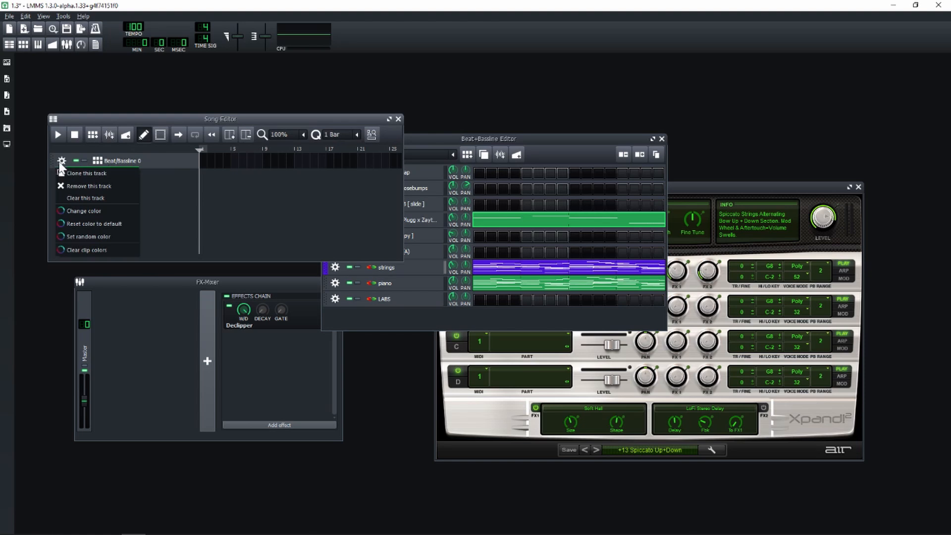
left_click(163, 181)
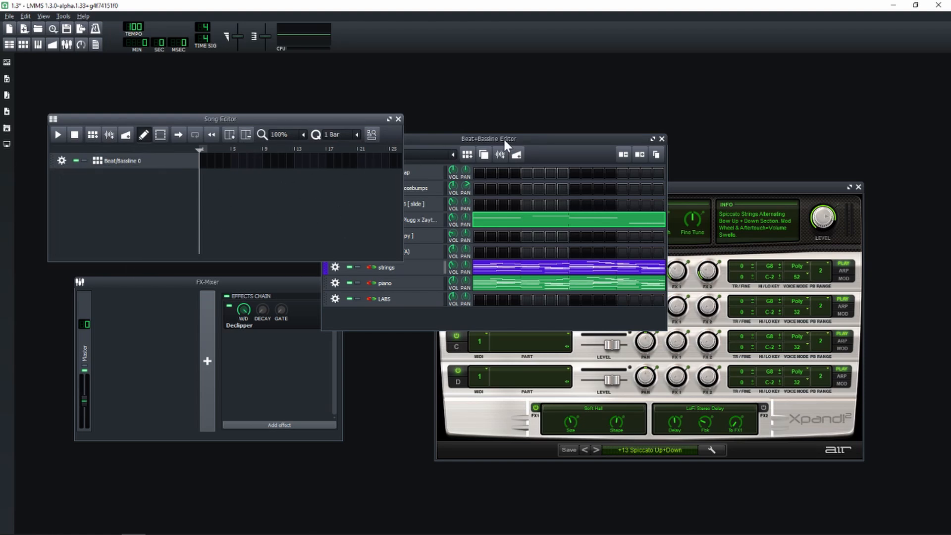
Place claps on steps 5 and 13 of the "that one clap" track, and try cloning the steps before returning to 16.
left_click_drag(505, 143, 548, 173)
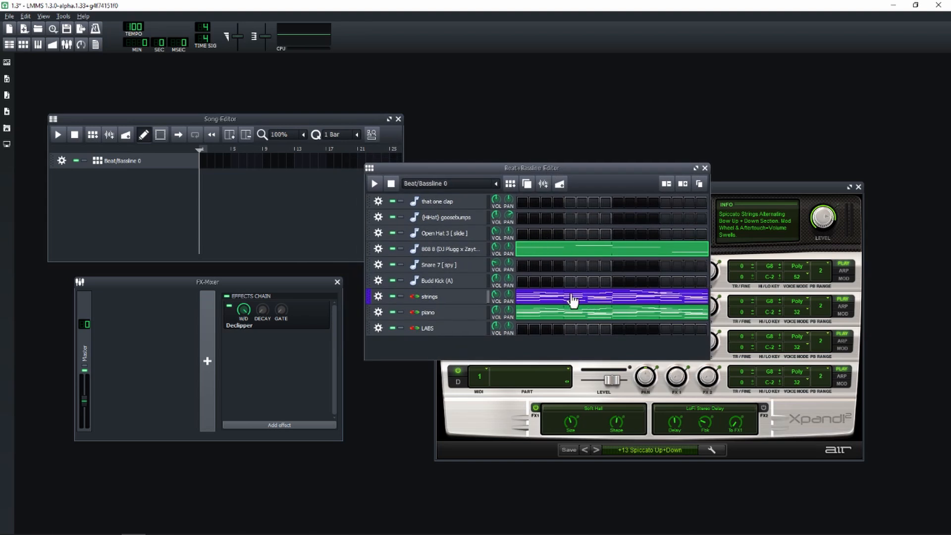
left_click(485, 292)
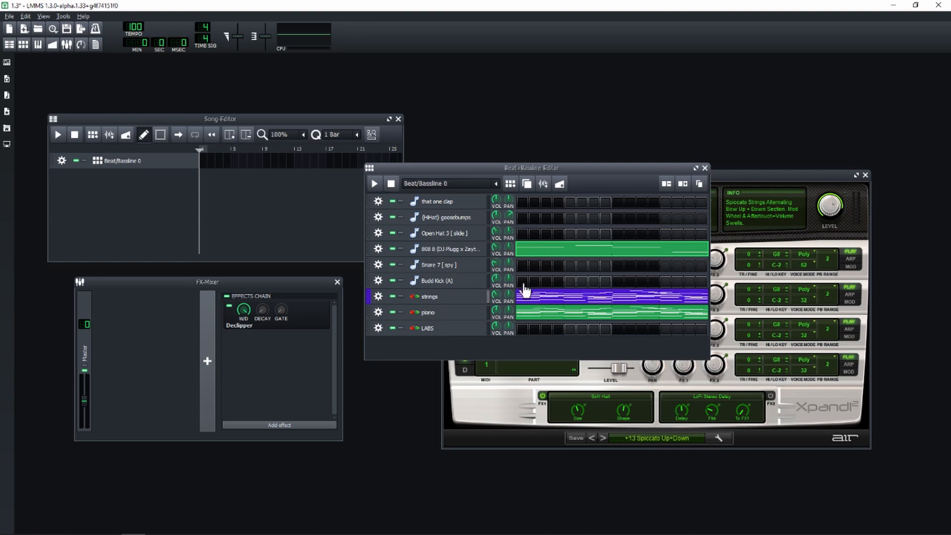
left_click(570, 202)
left_click(665, 203)
left_click(696, 187)
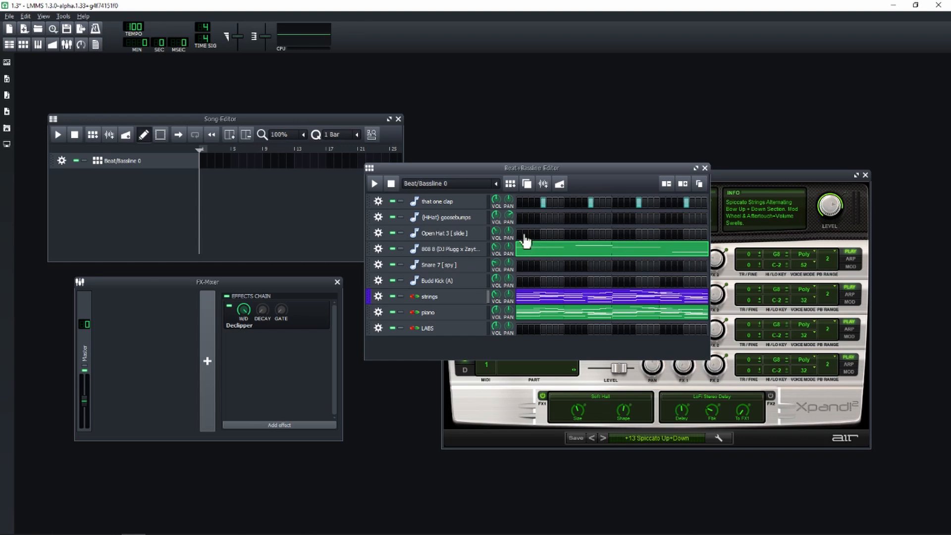
left_click(667, 184)
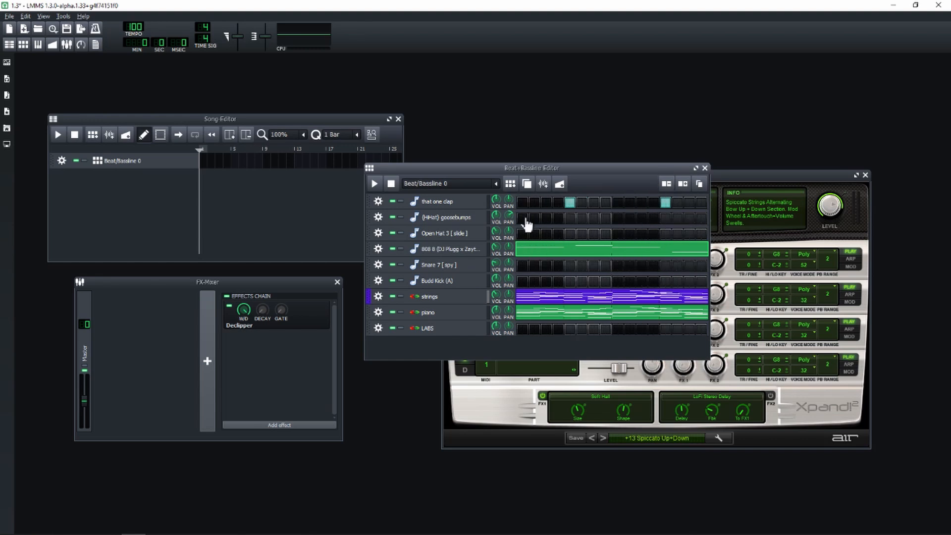
Place hi-hats on every odd step of the "(HiHat) goosebumps" track and clone the steps to double the pattern.
left_click(523, 218)
left_click(546, 219)
left_click(569, 218)
left_click(593, 218)
left_click(618, 218)
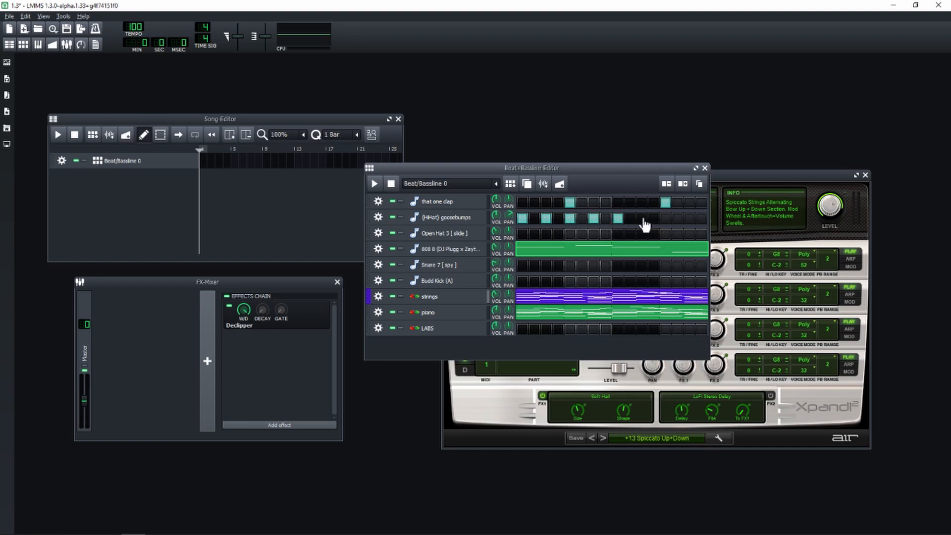
left_click(641, 218)
left_click(665, 218)
left_click(690, 219)
left_click(698, 184)
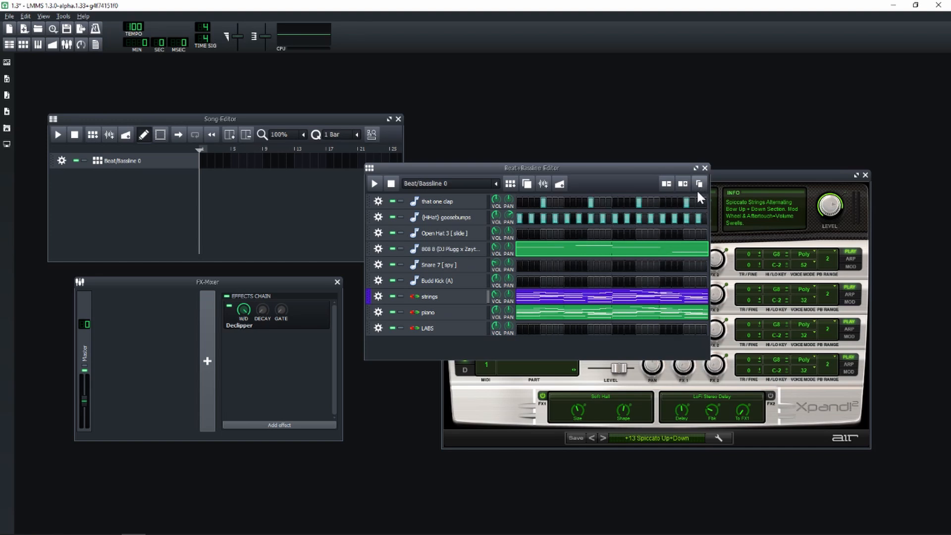
Return to 16 steps, rework the hi-hats to hit on 1, 2, 3, 7, 11, 13, 14 and 15, and clone the steps.
left_click(667, 183)
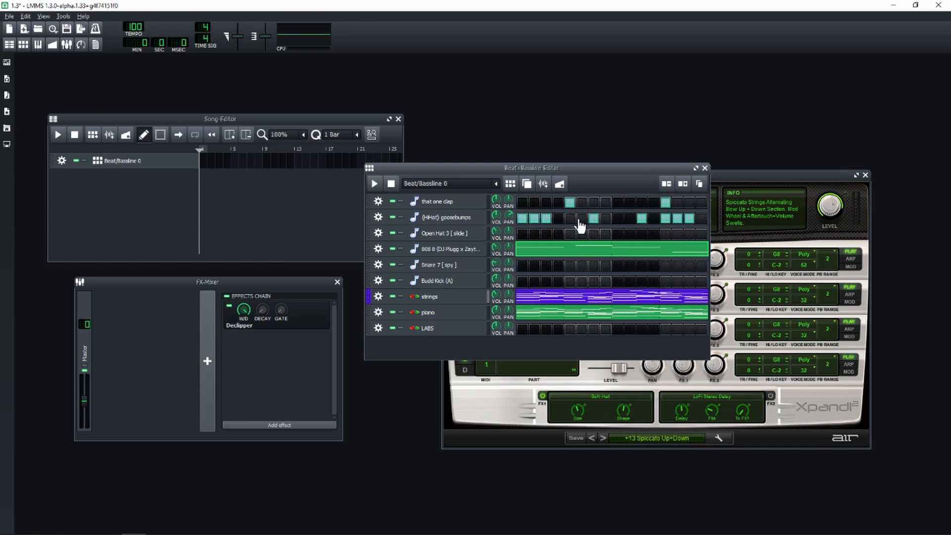
left_click(699, 185)
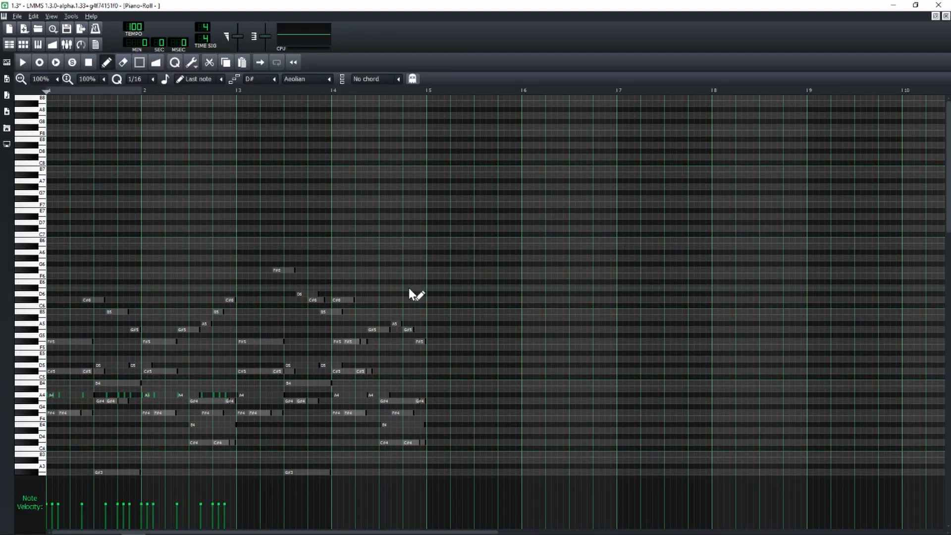
Examine the hi-hat pattern's notes in the piano roll and close it.
scroll(409, 292, "down", 5)
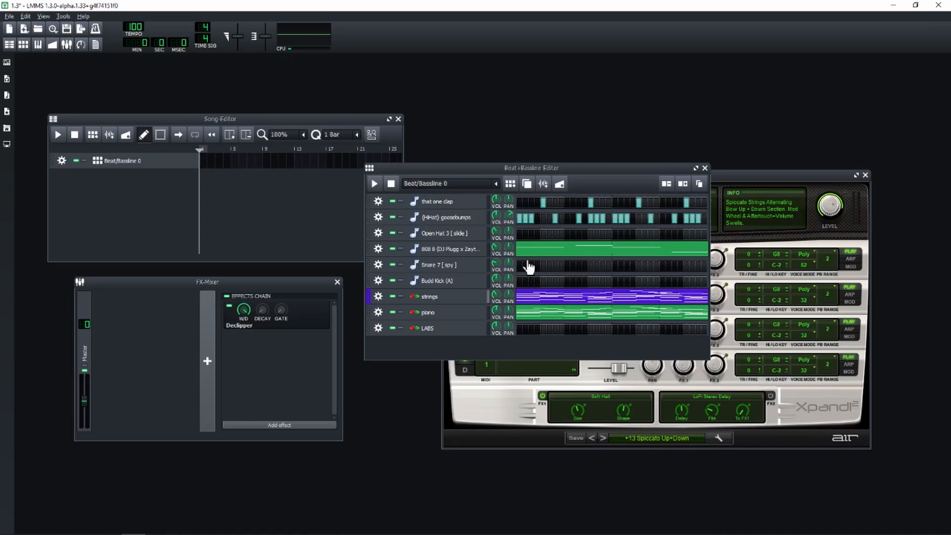
left_click(946, 15)
Set the strings pattern as ghost notes and reopen the hi-hat pattern in the piano roll.
left_click(532, 302)
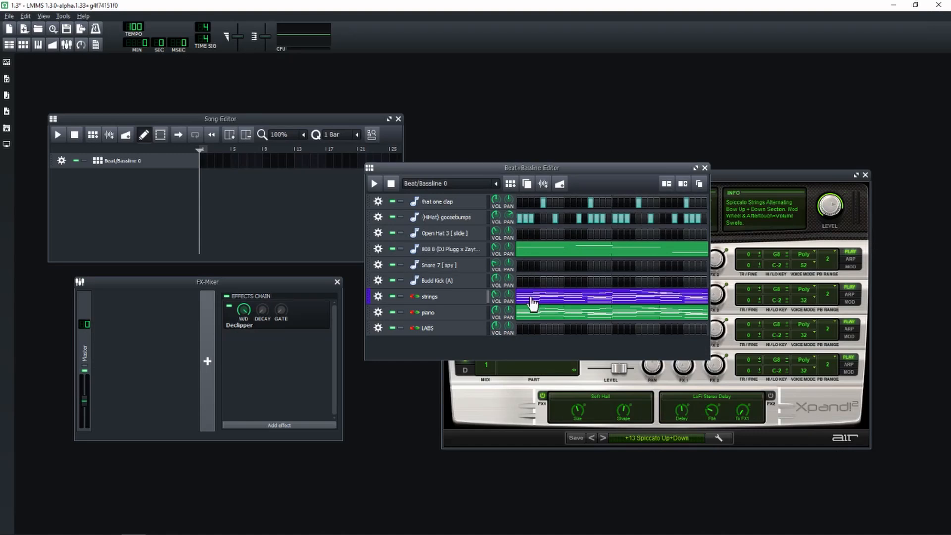
right_click(532, 302)
left_click(544, 321)
key("F7")
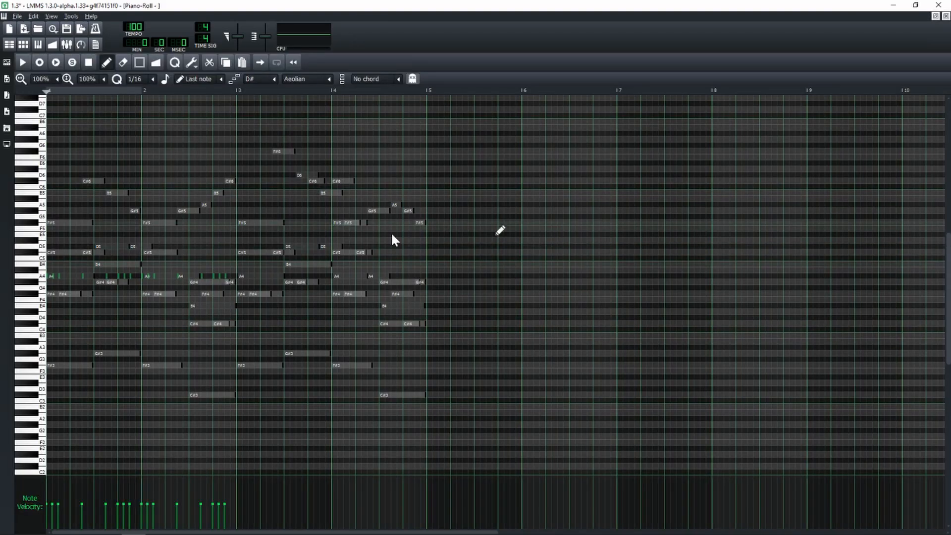
Hide the ghost notes in the hi-hat pattern's piano roll and set the horizontal zoom to 200%.
left_click(413, 79)
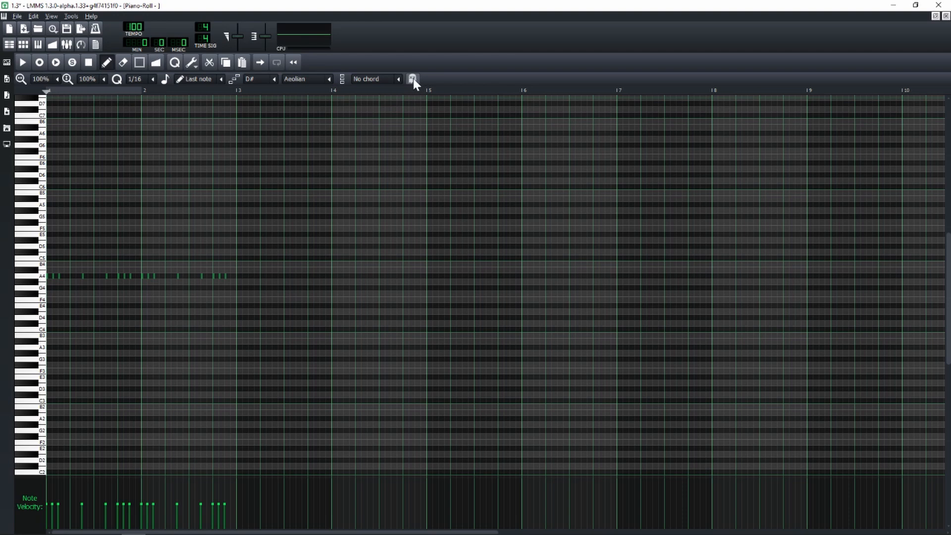
scroll(220, 195, "down", 2)
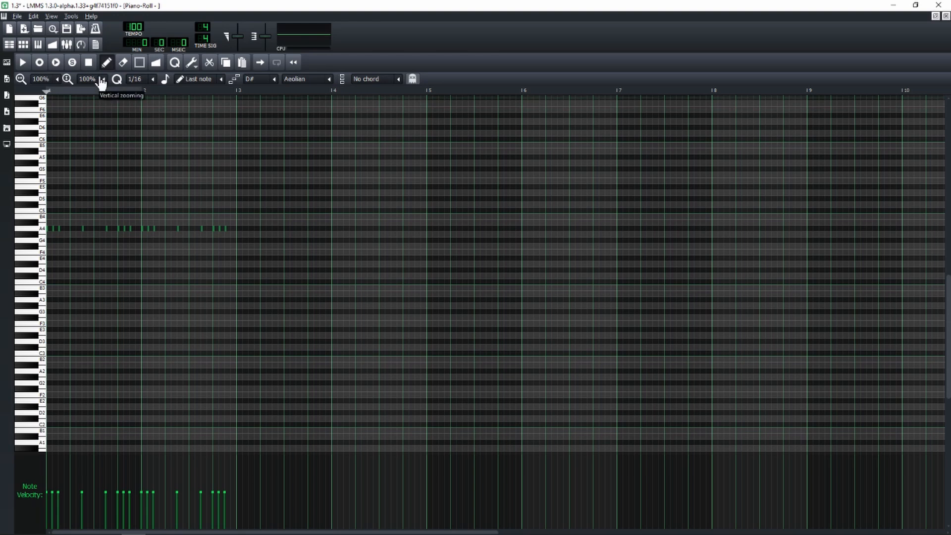
left_click(48, 80)
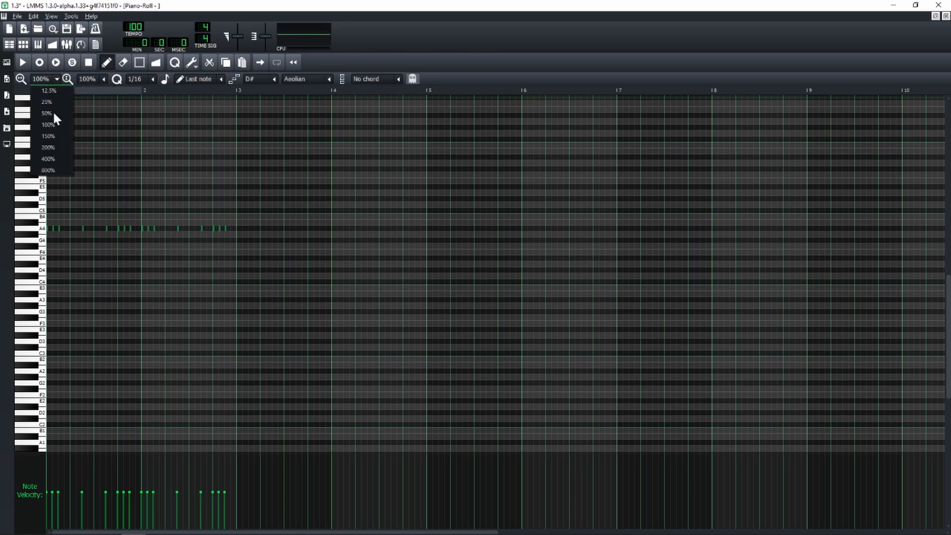
left_click(52, 147)
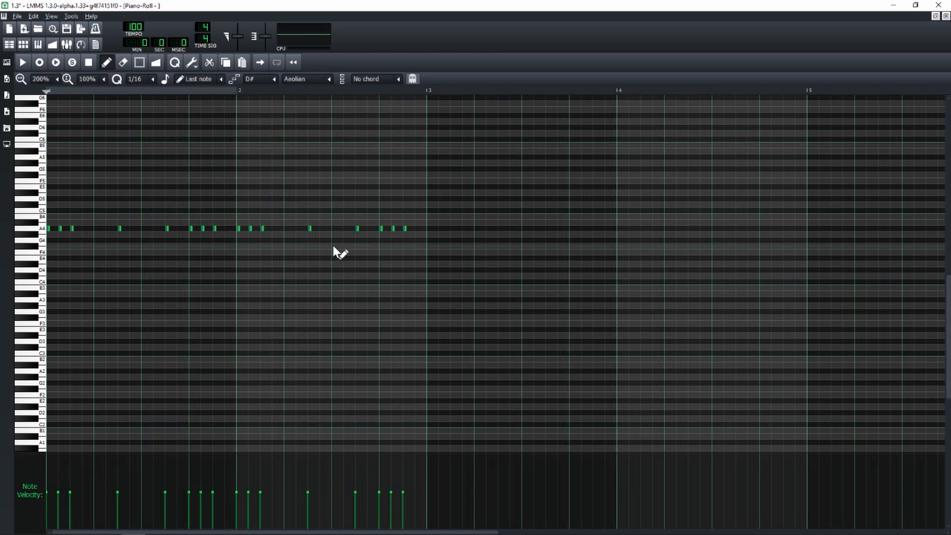
Try the piano roll at 150% vertical zoom and return it to 100%.
left_click(103, 80)
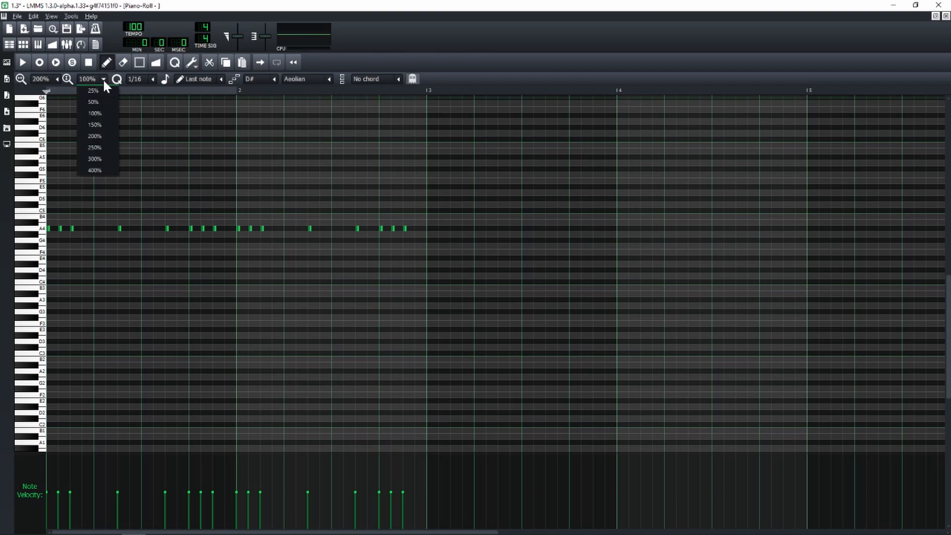
left_click(95, 125)
scroll(251, 214, "up", 5)
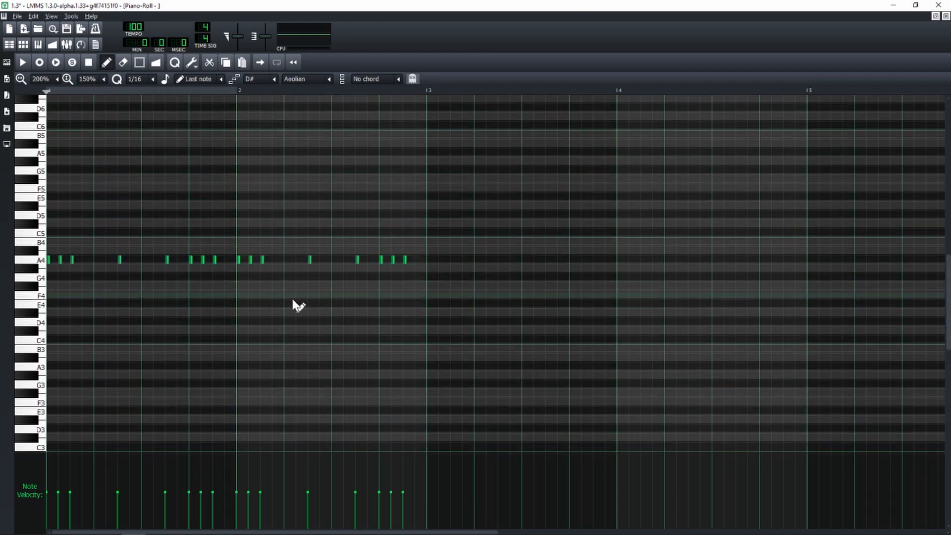
left_click(102, 80)
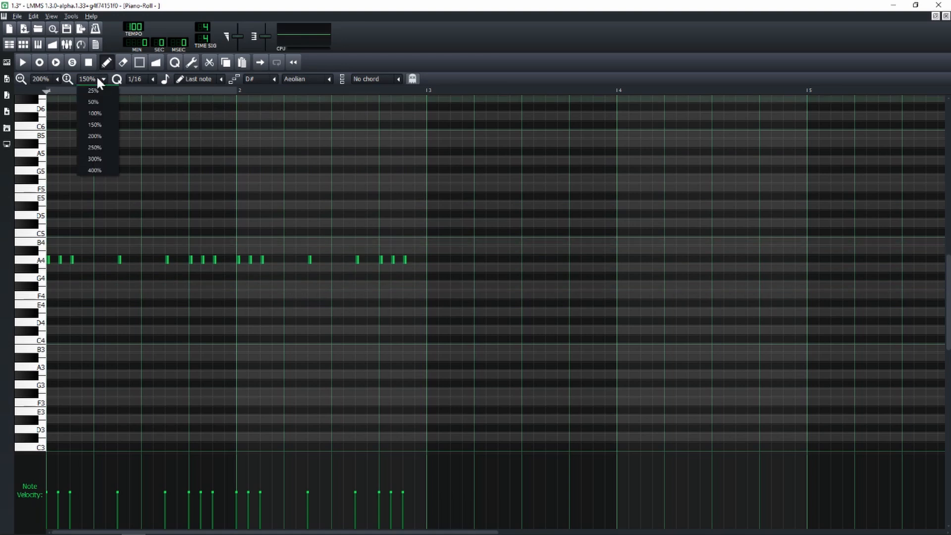
left_click(94, 113)
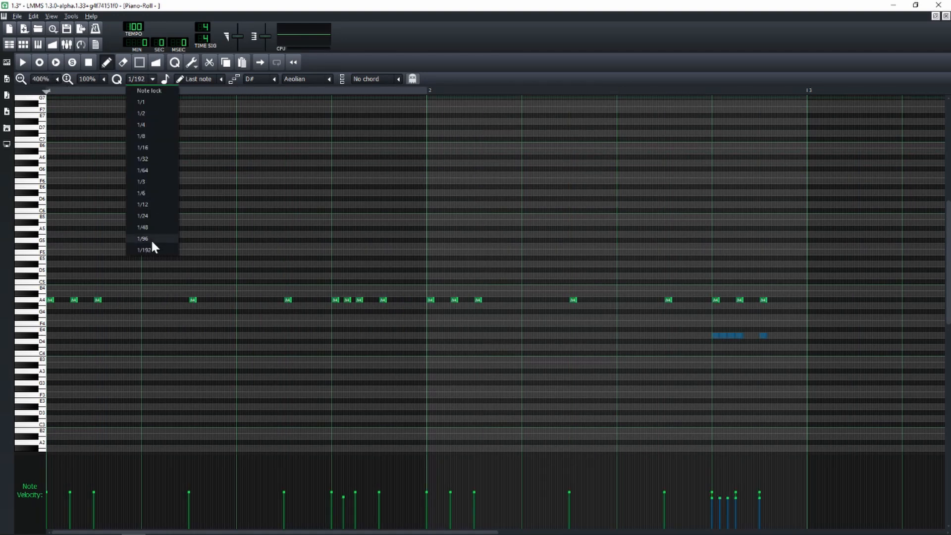
Try quantization values of 1/96 and 1/32, adding and removing a test A4 hi-hat note near the end of bar 1.
left_click(151, 239)
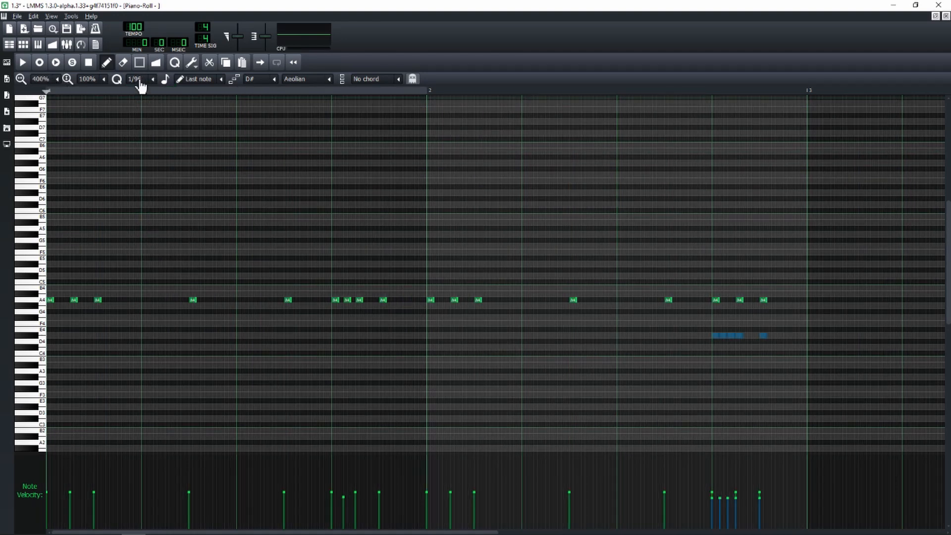
left_click(771, 339)
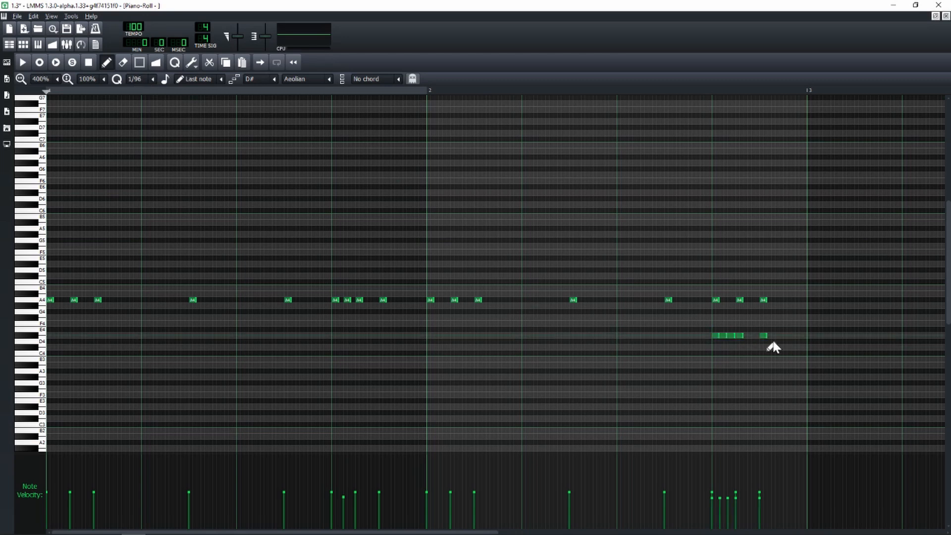
left_click(152, 81)
left_click(152, 159)
left_click(368, 300)
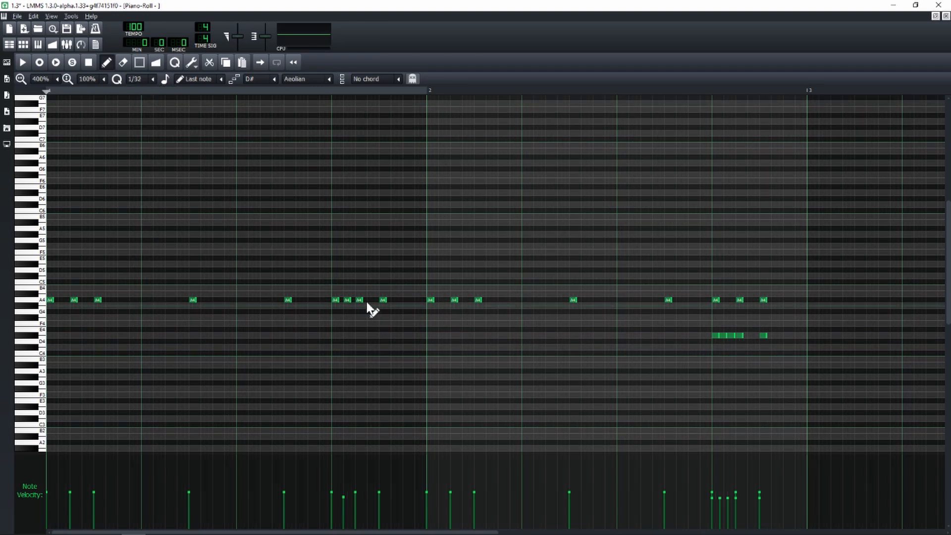
right_click(368, 300)
Set the quantization to 1/16 and the horizontal zoom to 150%, and close the piano roll.
left_click(151, 81)
left_click(146, 147)
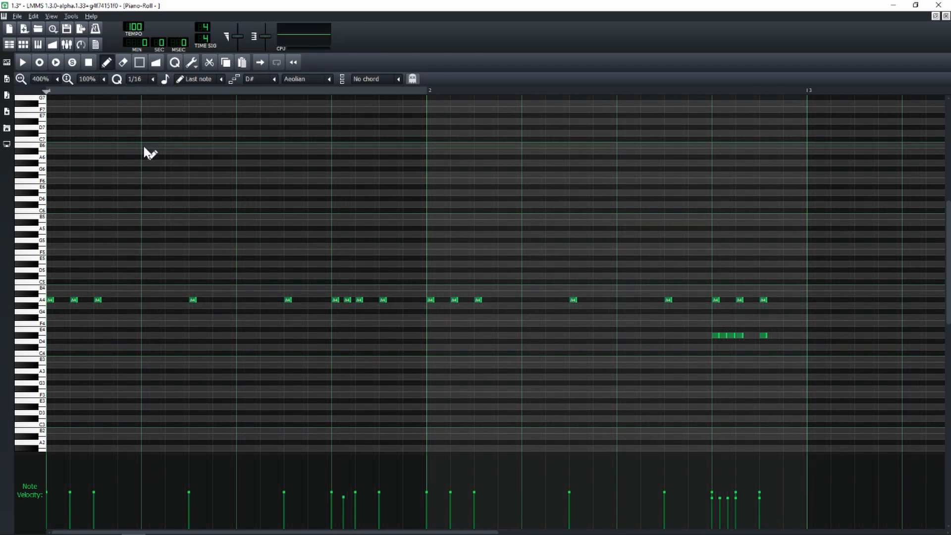
left_click(52, 79)
left_click(50, 136)
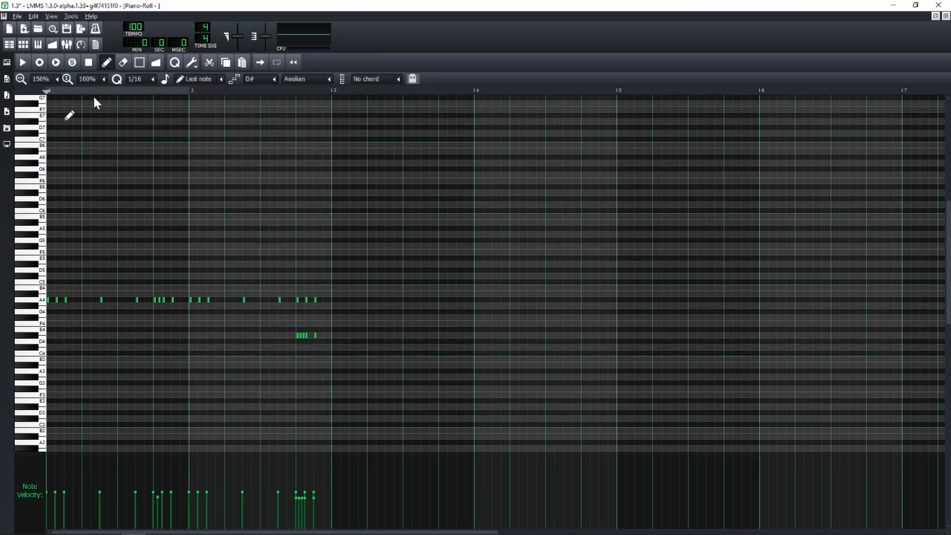
left_click(945, 16)
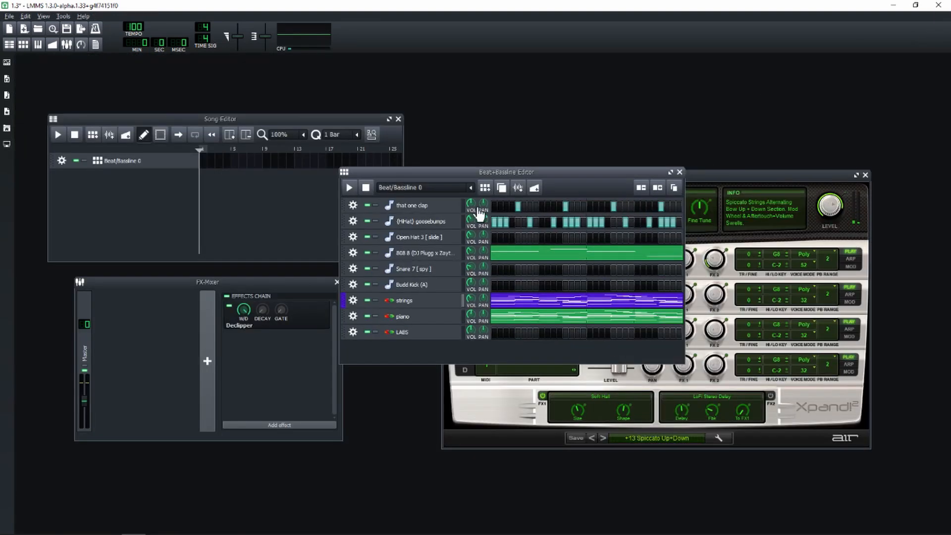
Move the Snare 7 [ spy ] track below the clap and place snares on steps 5, 10, 13, 21, 24, 26 and 29.
left_click_drag(341, 269, 345, 222)
key("space")
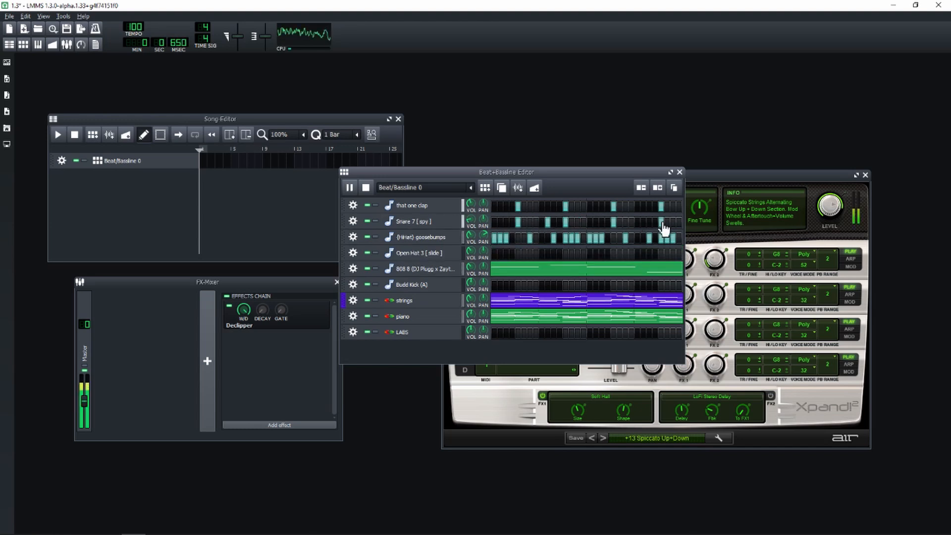
left_click(643, 222)
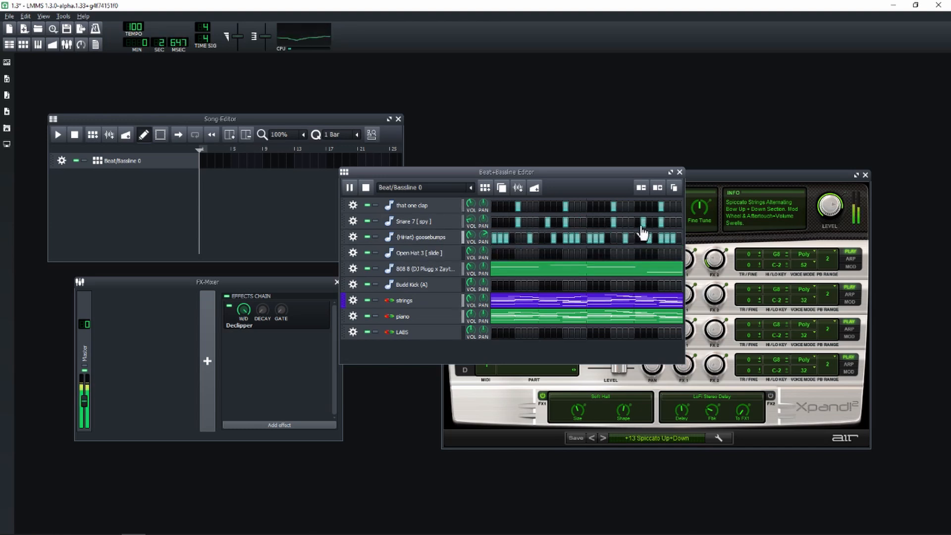
left_click(631, 221)
key("space")
Place open hats on steps 15 and 31 of the Open Hat 3 [ slide ] track and play the beat.
left_click(577, 253)
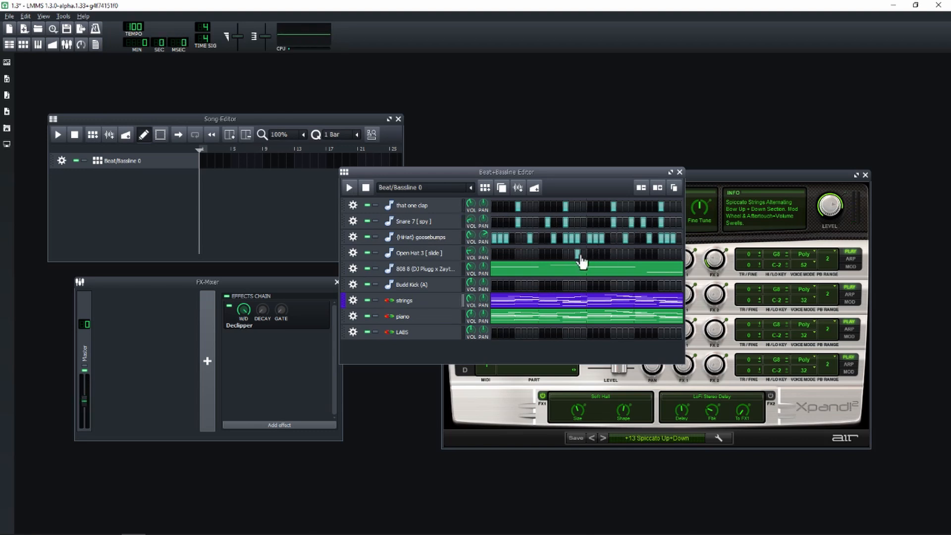
left_click(672, 253)
key("space")
scroll(471, 260, "down", 2)
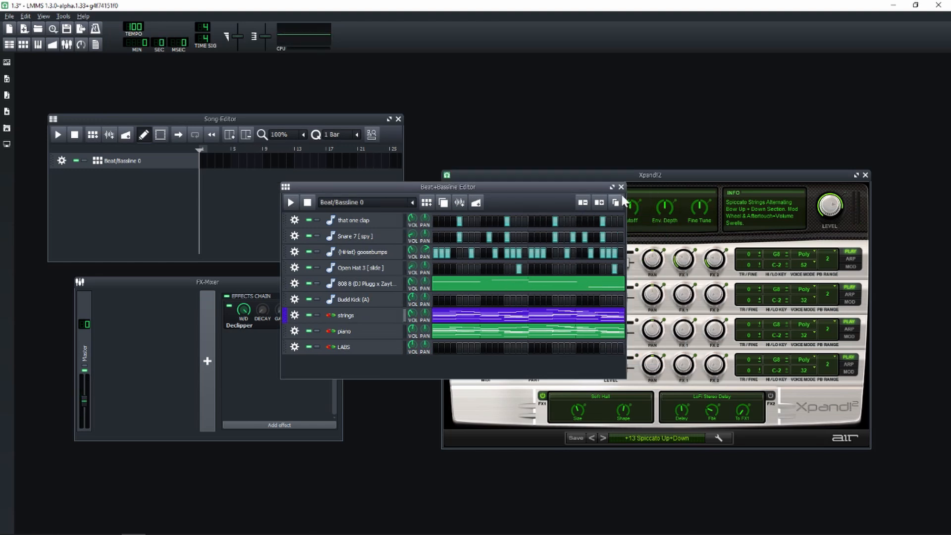
Place kicks on steps 1, 4, 7, 11, 14, 17, 23, 27, 30 and 31 of the Budd Kick (A) track, checking them during playback.
left_click(437, 300)
key("space")
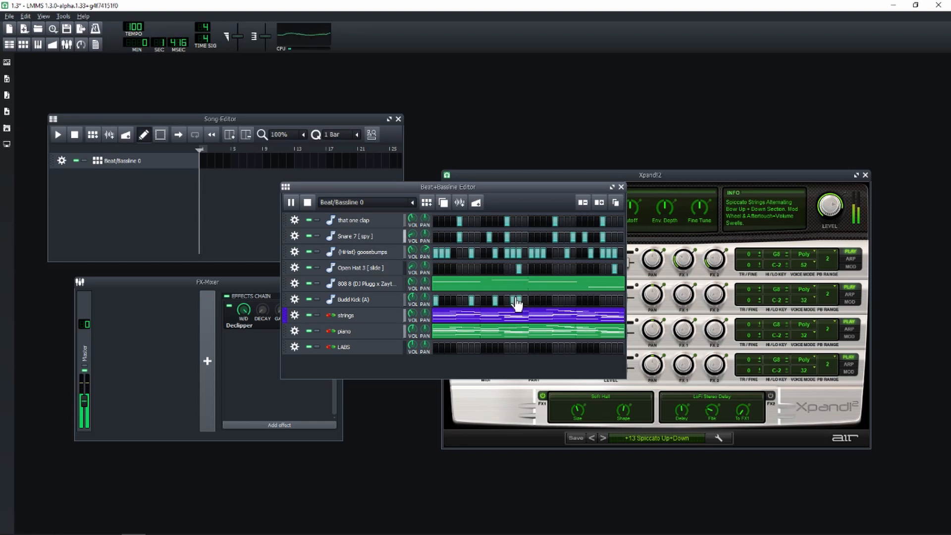
left_click(532, 300)
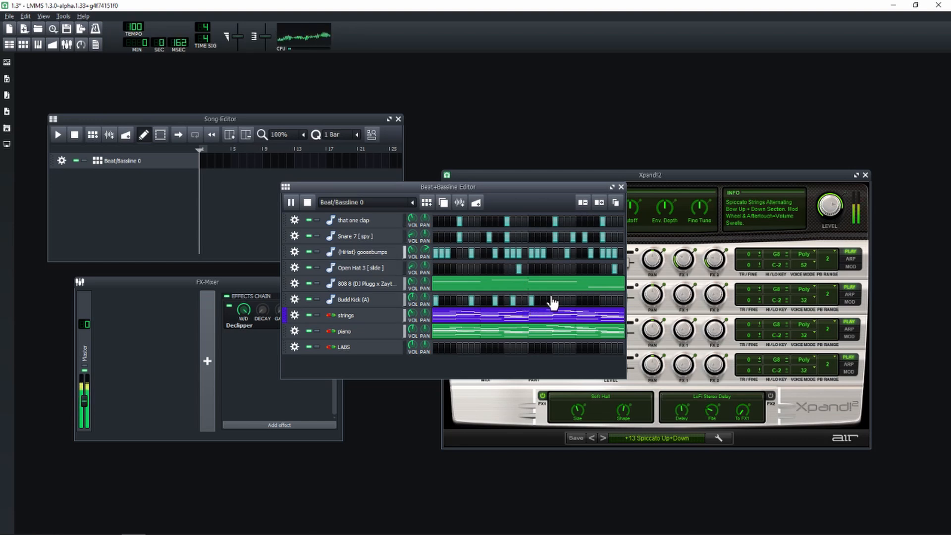
left_click(454, 301)
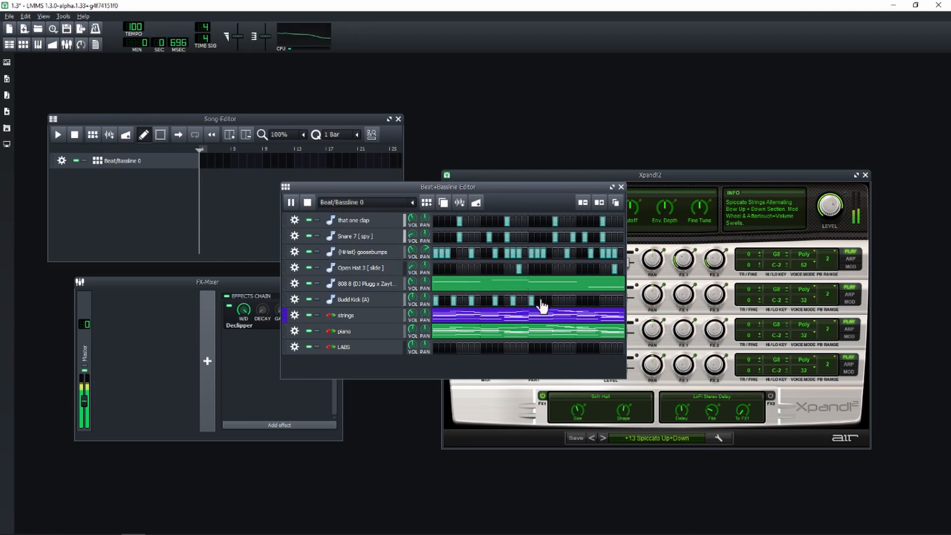
left_click(567, 300)
left_click(591, 301)
left_click(608, 300)
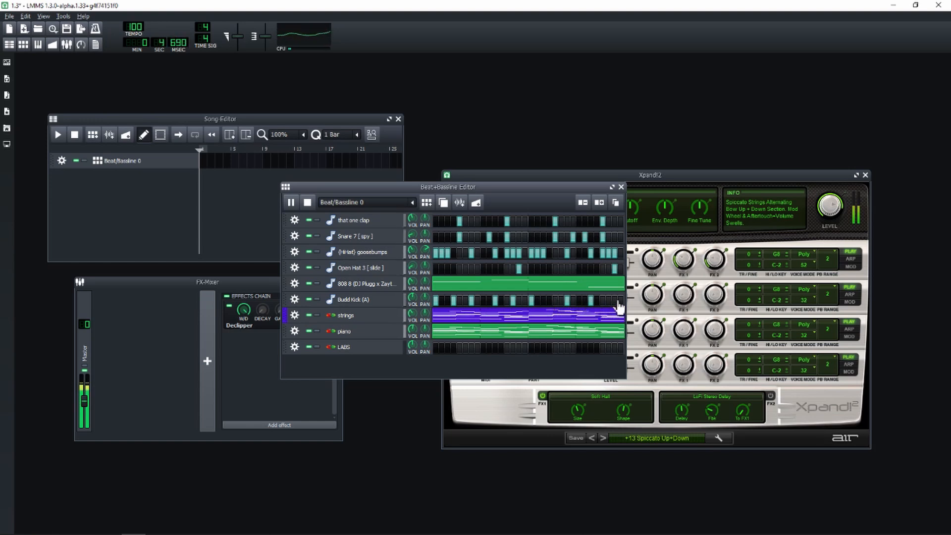
left_click(614, 300)
key("space")
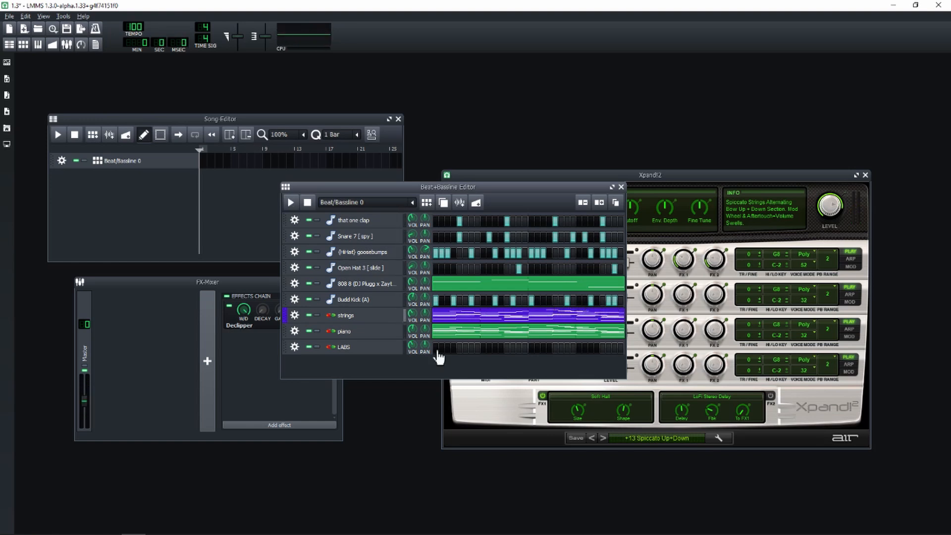
Turn the LABS track into a "lead" track running Xpand!2 with the 50 Basic Sine Lead preset.
left_click(347, 348)
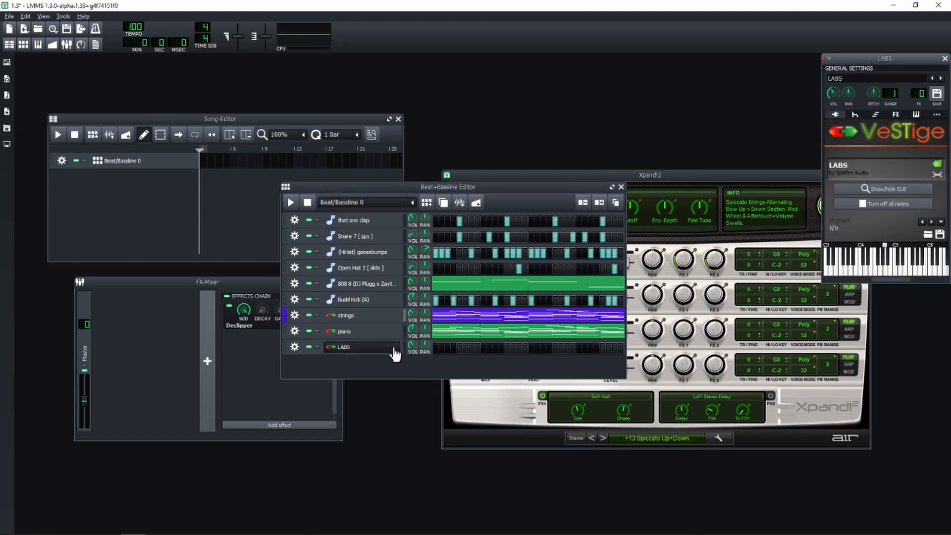
left_click_drag(884, 58, 681, 111)
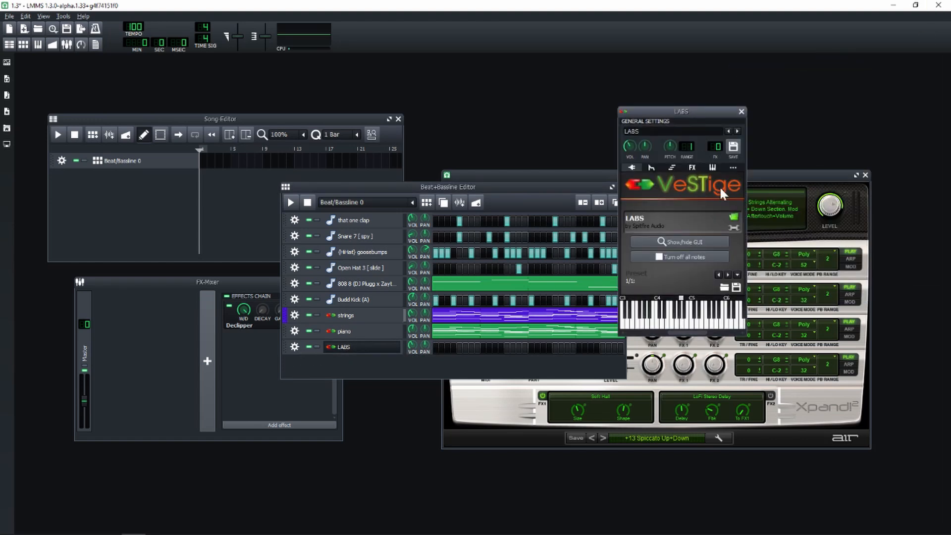
left_click(668, 244)
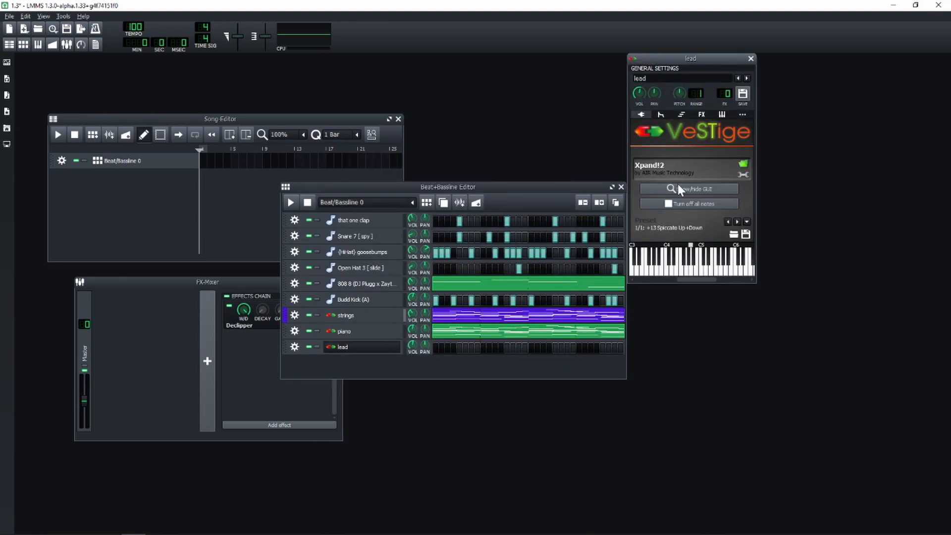
left_click_drag(666, 71, 703, 122)
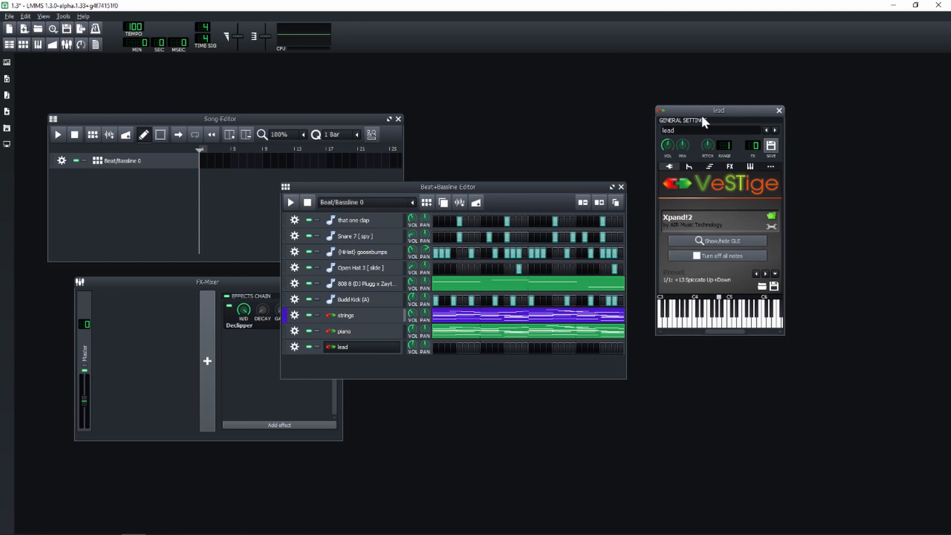
left_click(707, 241)
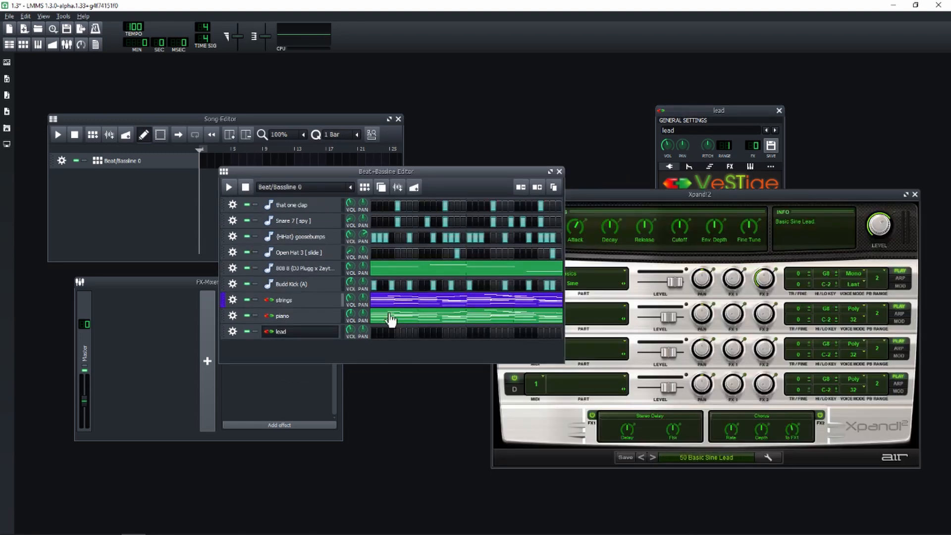
Write the lead track's melody in the piano roll with the piano pattern set as ghost notes.
right_click(389, 317)
left_click(403, 334)
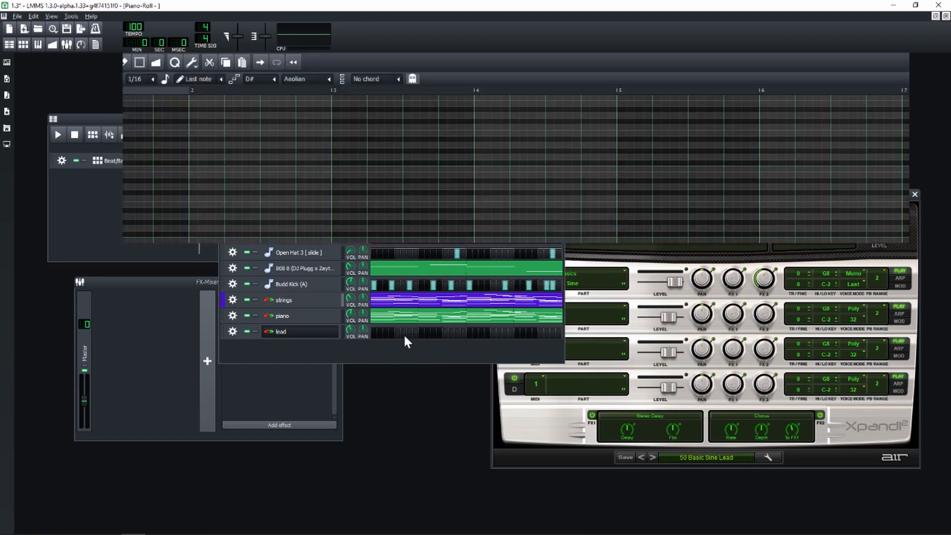
key("F7")
right_click(381, 328)
left_click(397, 338)
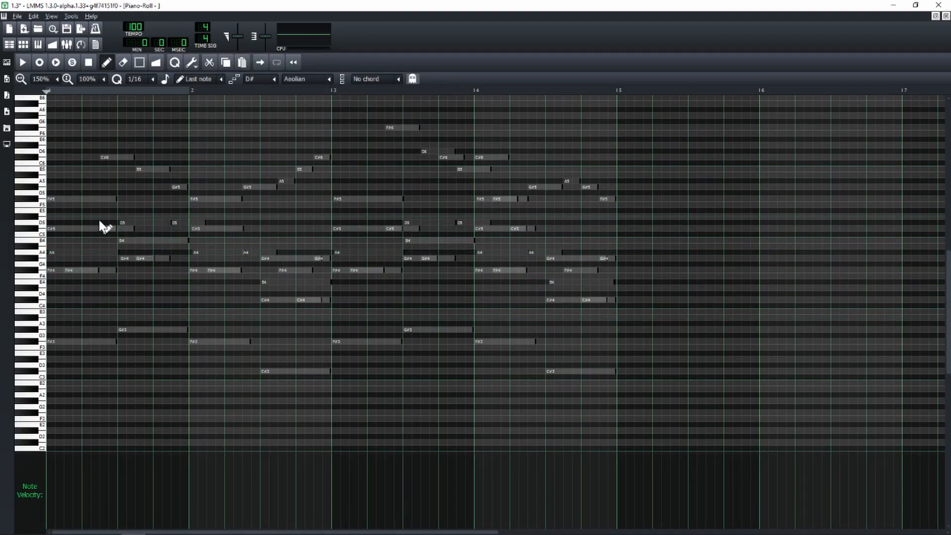
key("F7")
Solo the lead track, unmute the piano and strings, and play the three melodies together.
left_click(255, 331)
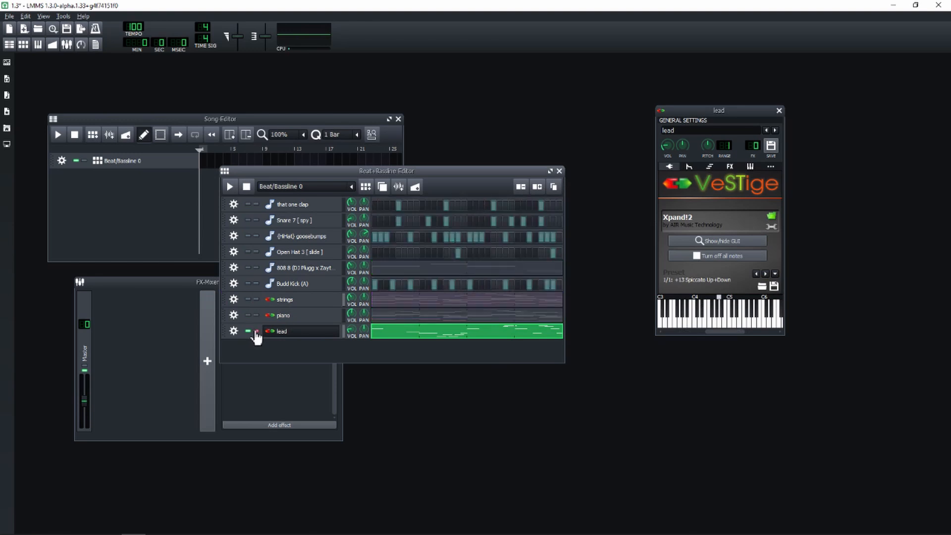
left_click(247, 314)
left_click(248, 299)
left_click(233, 185)
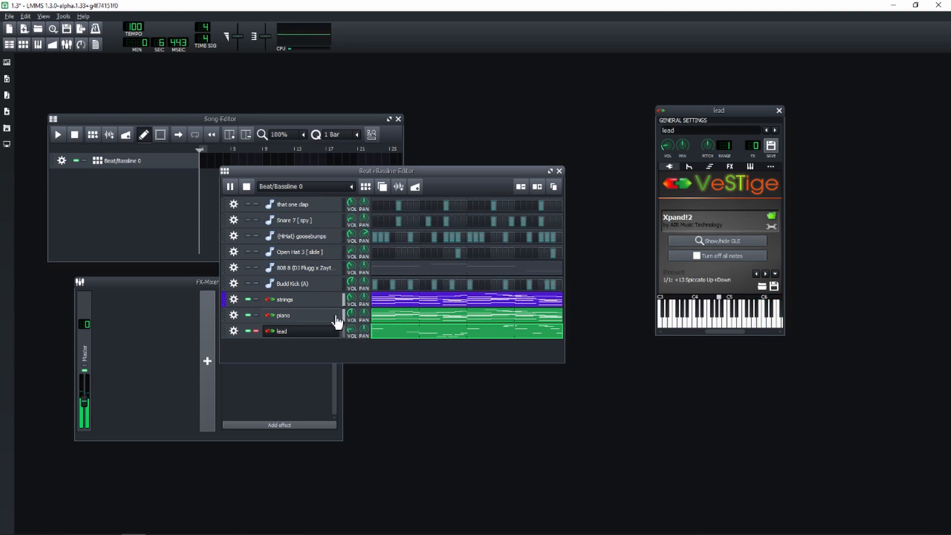
left_click(247, 187)
Copy all the beat's tracks, from the clap down to the lead, from the Beat+Bassline Editor into the Song Editor.
left_click_drag(261, 176, 268, 207)
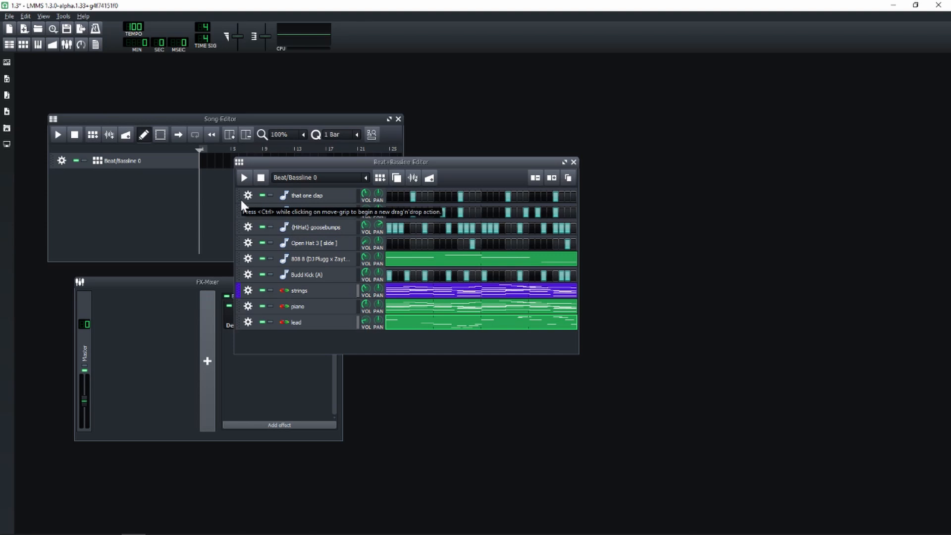
left_click_drag(240, 198, 98, 186)
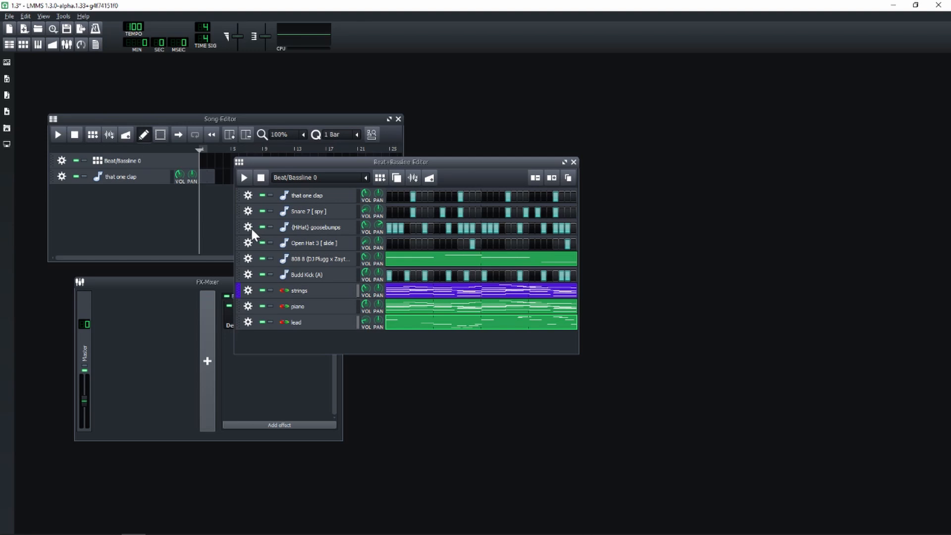
left_click_drag(240, 212, 95, 196)
left_click_drag(242, 228, 99, 211)
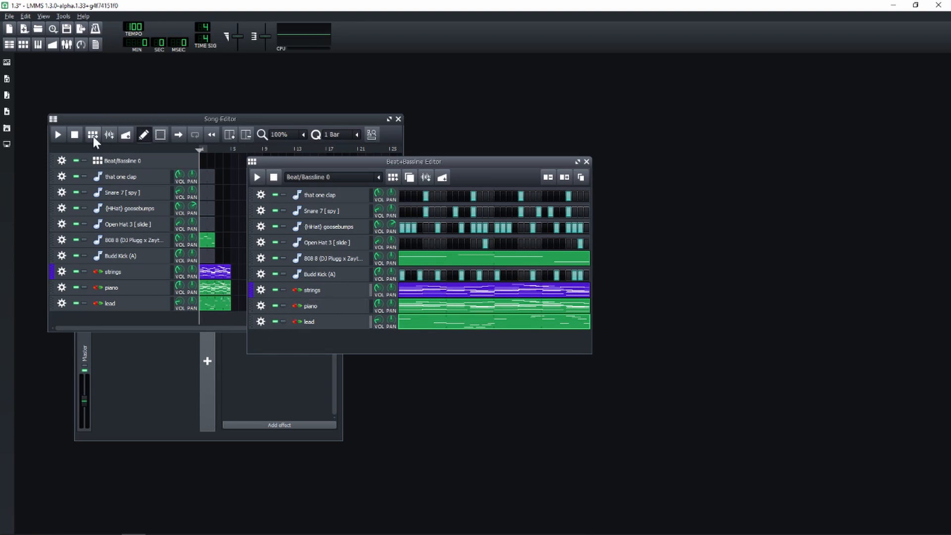
Duplicate the two-bar clap, snare, hat, 808 and kick clips into bars 3 and 4, matching the four-bar melodies.
left_click(99, 117)
left_click(58, 135)
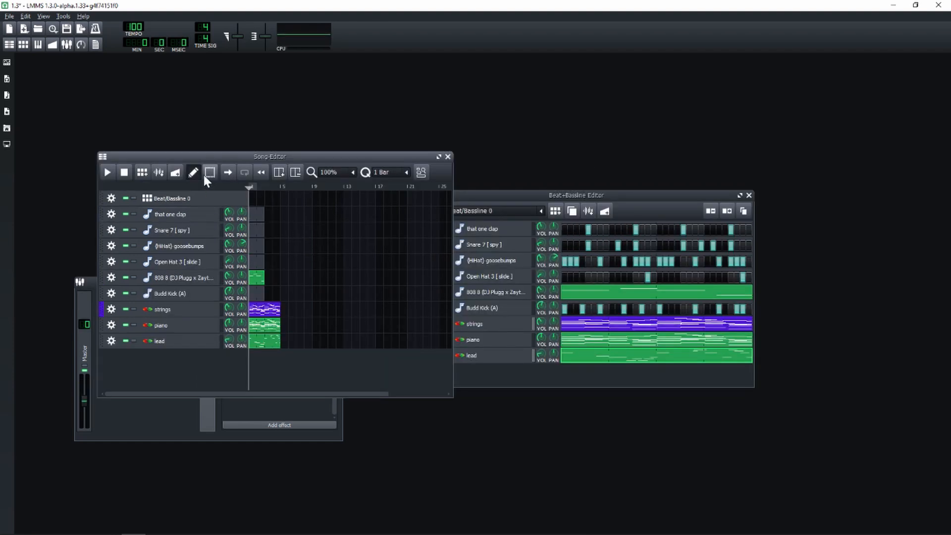
left_click_drag(278, 212, 276, 295)
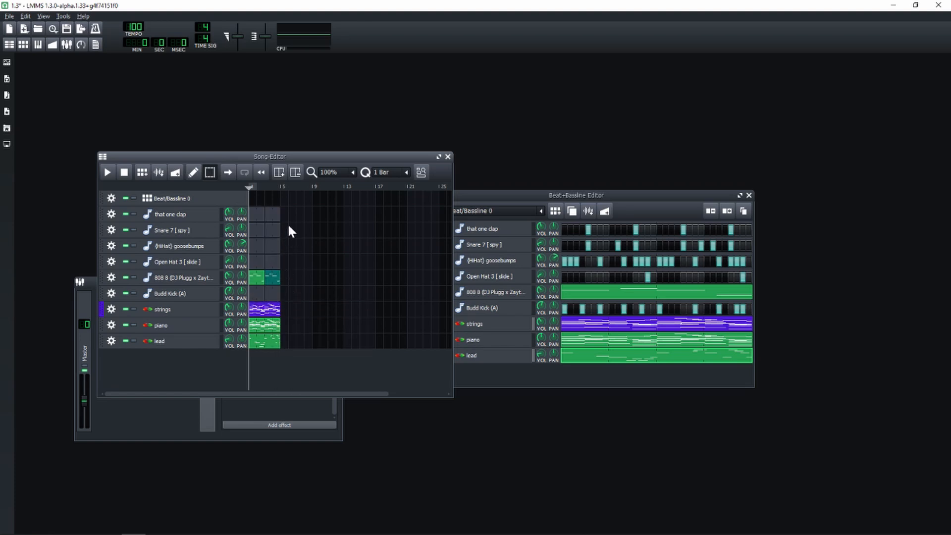
Arrange the clips in the Song Editor with strings from bar 1, hi-hat and piano from bar 5, and all tracks across bars 9 to 16.
left_click_drag(296, 207, 291, 327)
left_click_drag(325, 204, 320, 320)
left_click(560, 270)
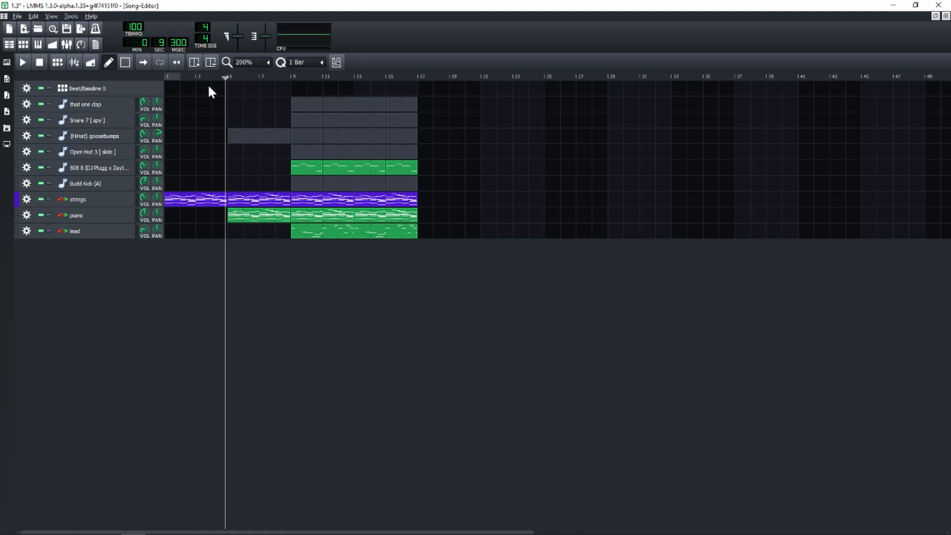
Play the section leading up to bar 9 and cut the last bar of the hi-hat intro, ending it at bar 8.
scroll(427, 122, "up", 1, "ctrl")
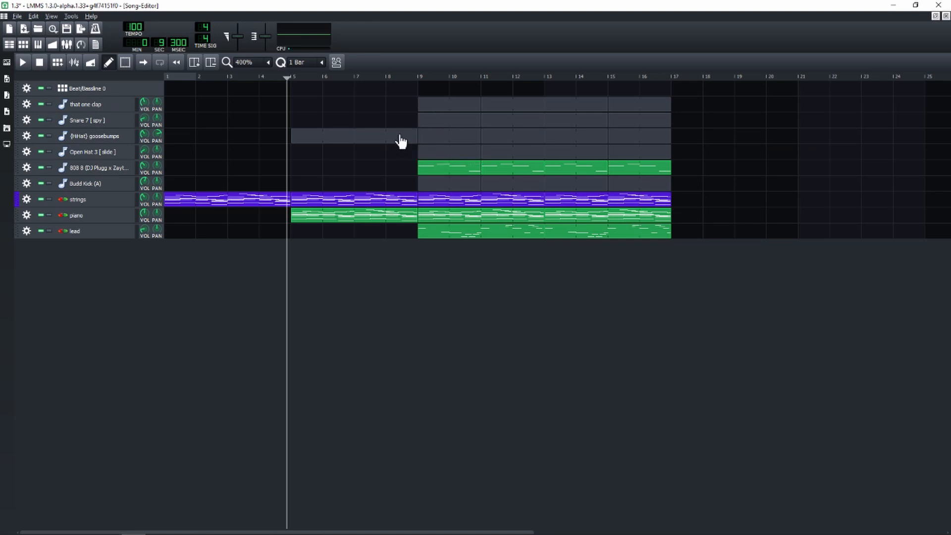
right_click(392, 143)
left_click(440, 315)
left_click_drag(327, 73, 372, 99)
key("space")
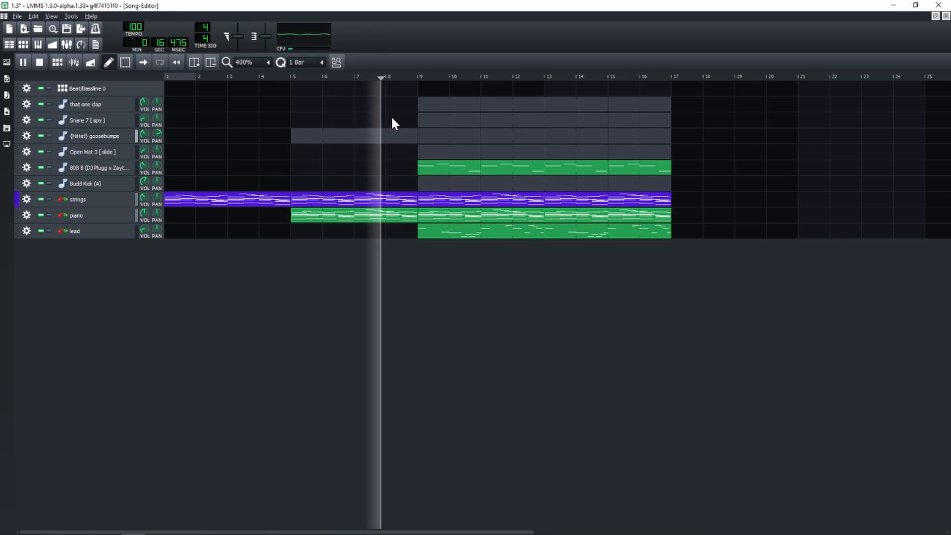
key("space")
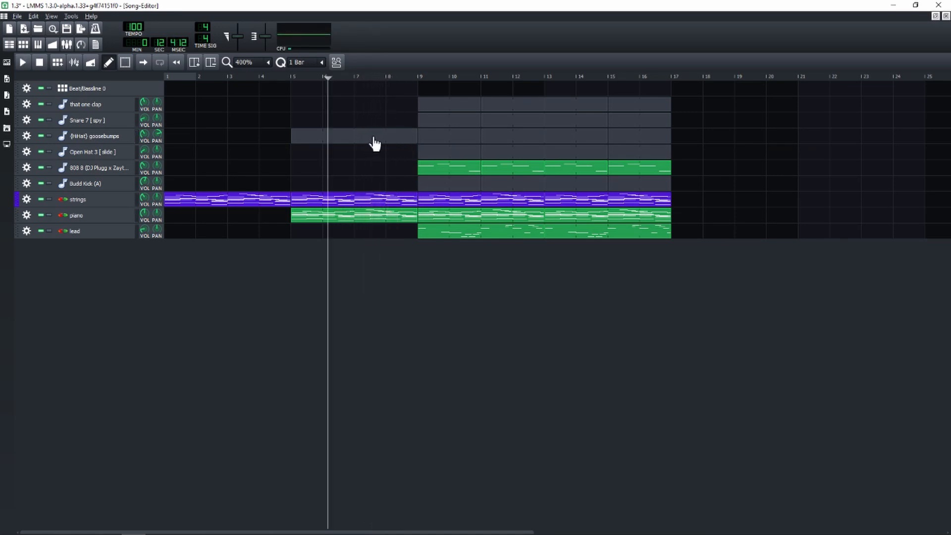
right_click(371, 141)
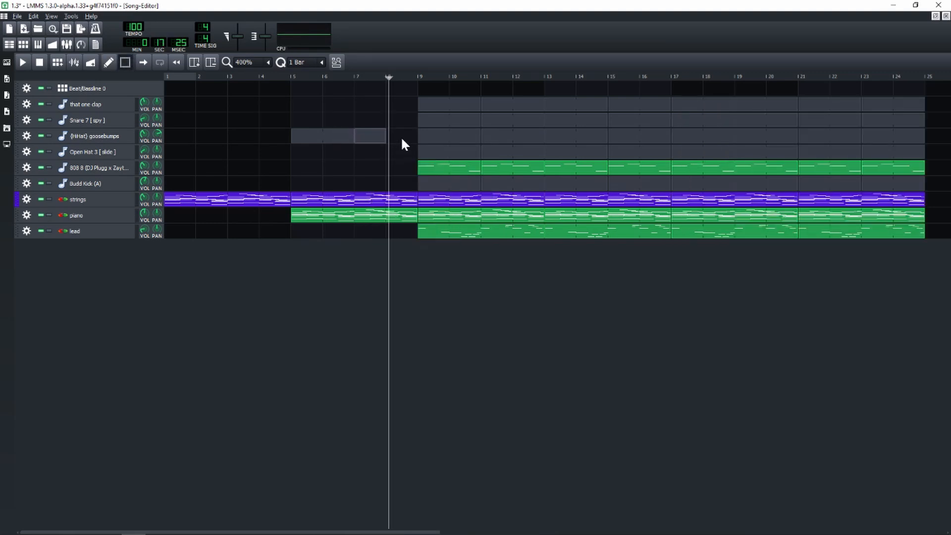
Open the shortened hi-hat intro clip in the piano roll and examine its notes.
right_click(388, 143)
left_click(391, 141)
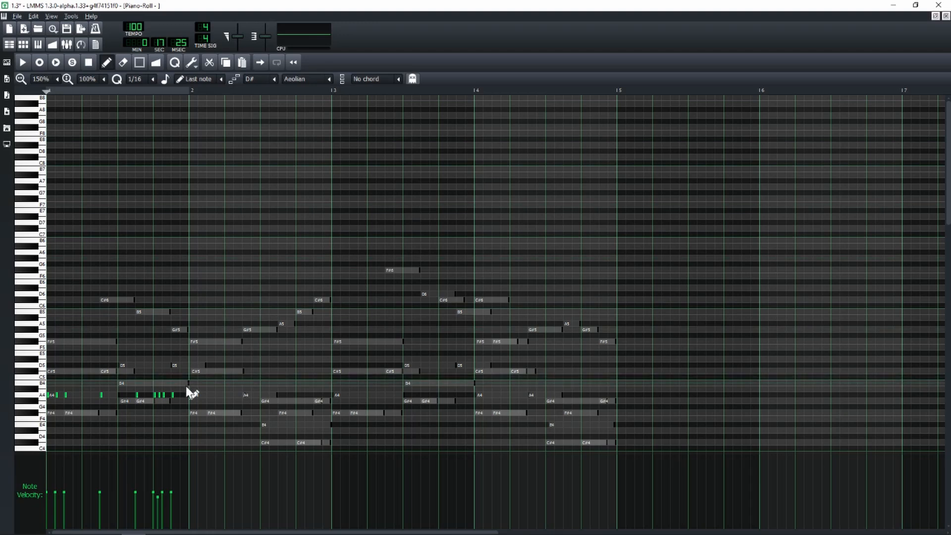
scroll(238, 387, "down", 2)
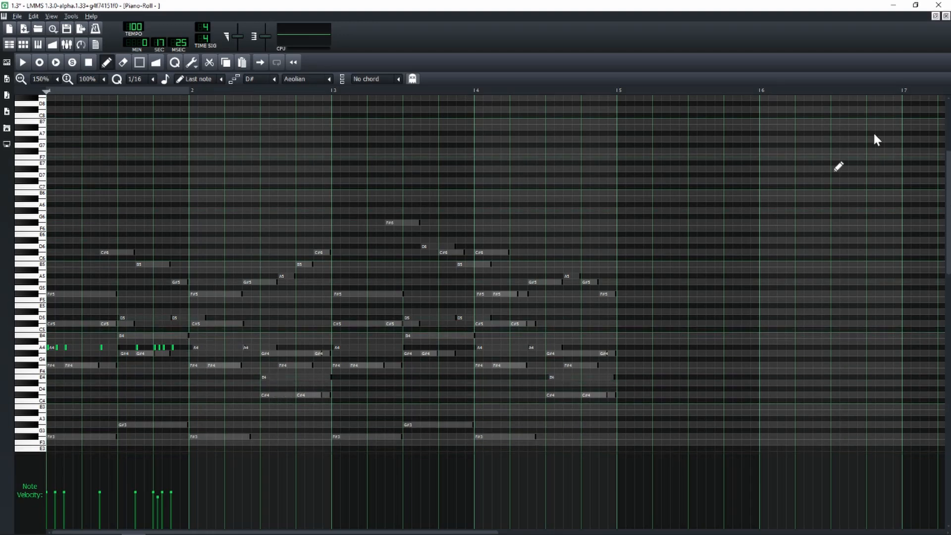
left_click(945, 16)
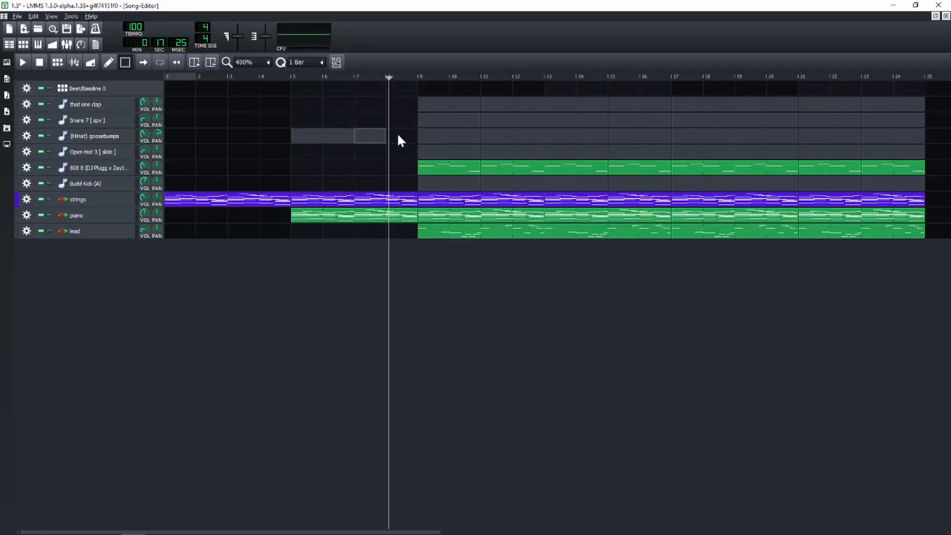
Assign the lead track to a new FX channel and add an Equalizer effect to that channel.
scroll(284, 194, "down", 2, "ctrl")
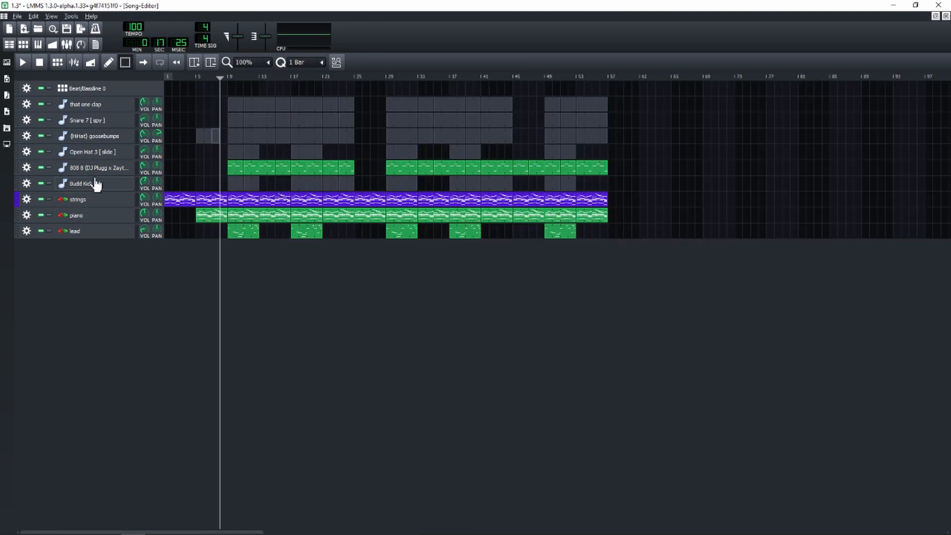
left_click(27, 231)
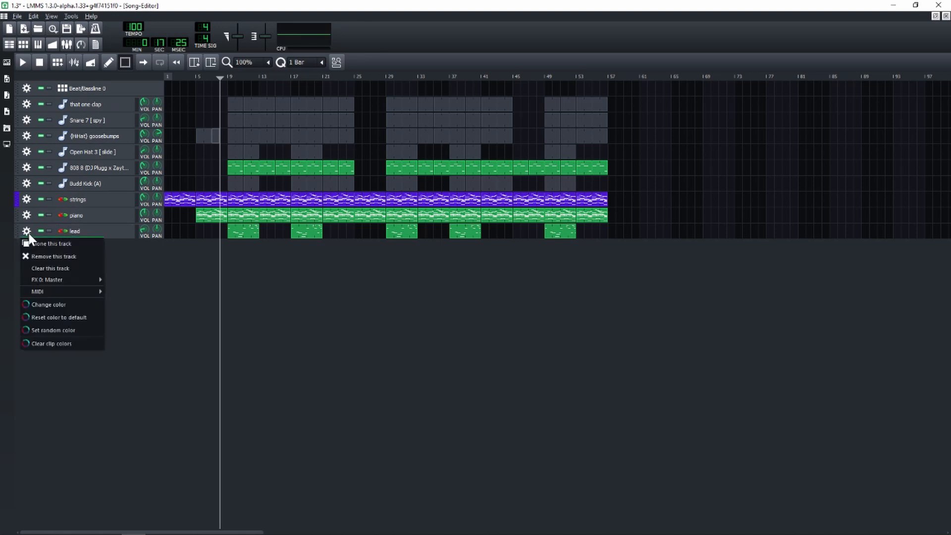
mouse_move(57, 280)
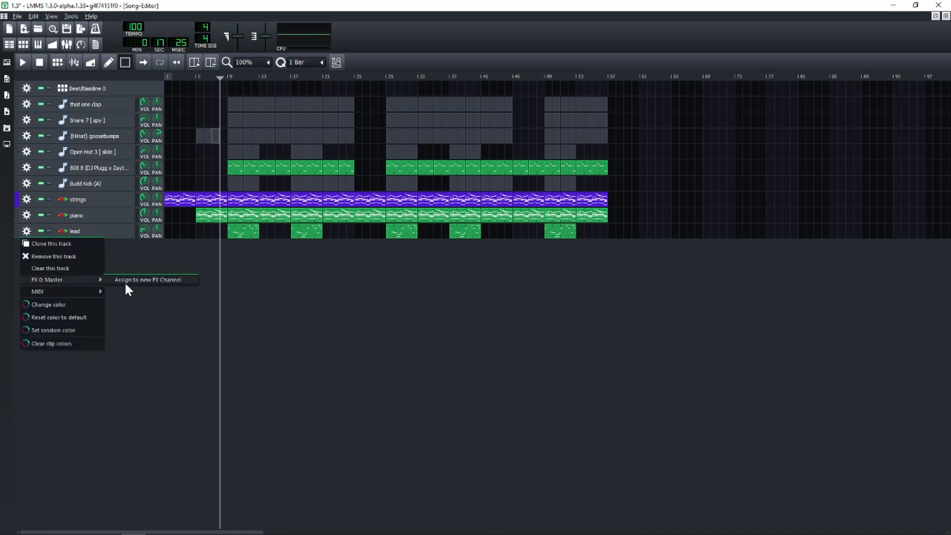
left_click(143, 281)
left_click(66, 44)
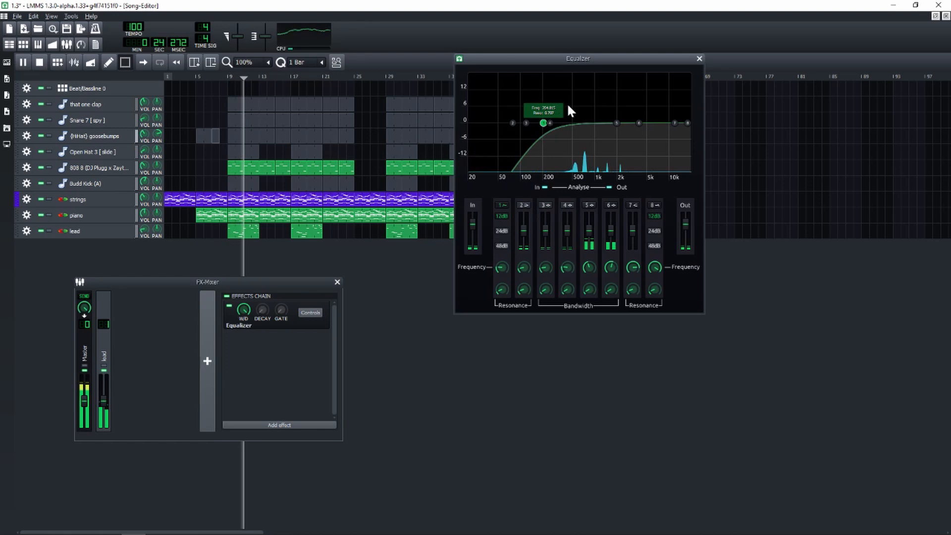
Filter the lead in the Equalizer with a high-pass and a low-pass band, leaving mainly the mid frequencies.
left_click_drag(568, 106, 603, 102)
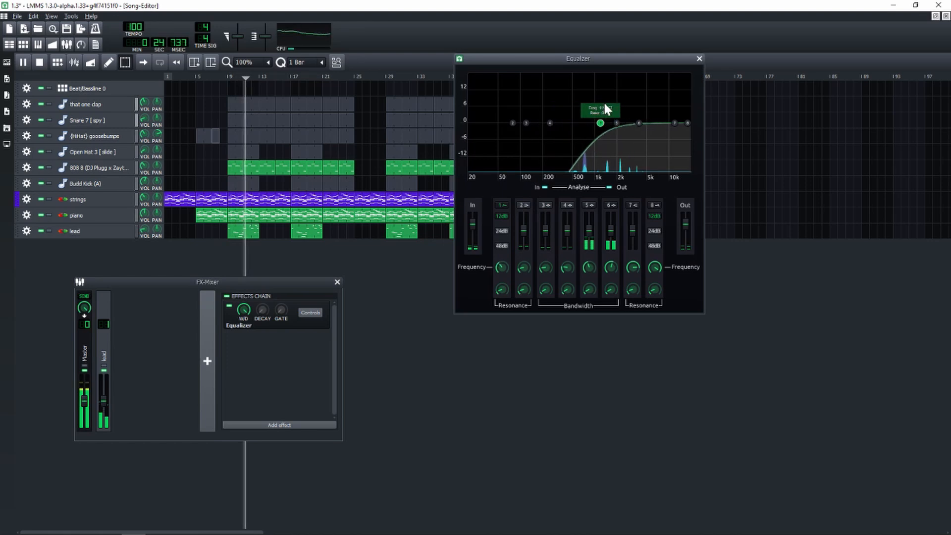
left_click_drag(688, 123, 585, 124)
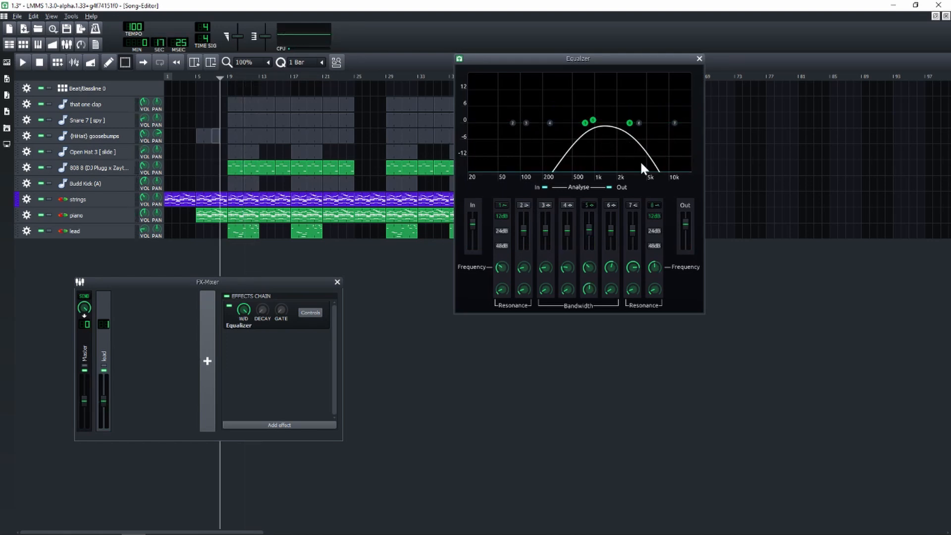
left_click(699, 59)
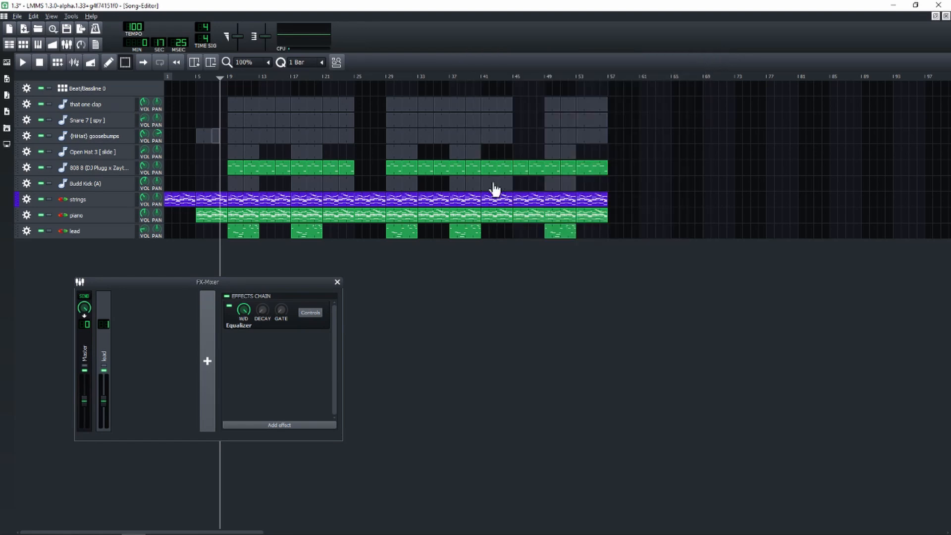
Close the FX mixer and play the finished arrangement from bar 5.
left_click(337, 282)
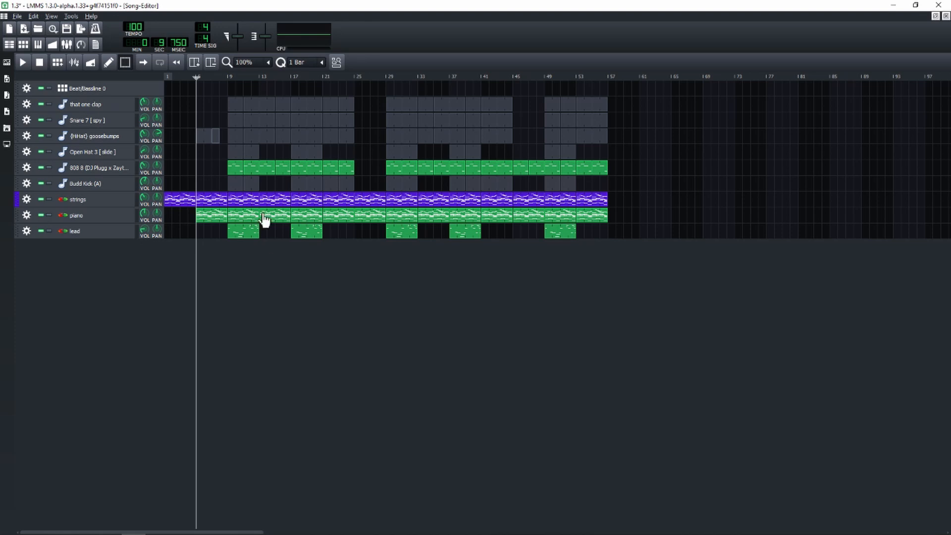
left_click(25, 62)
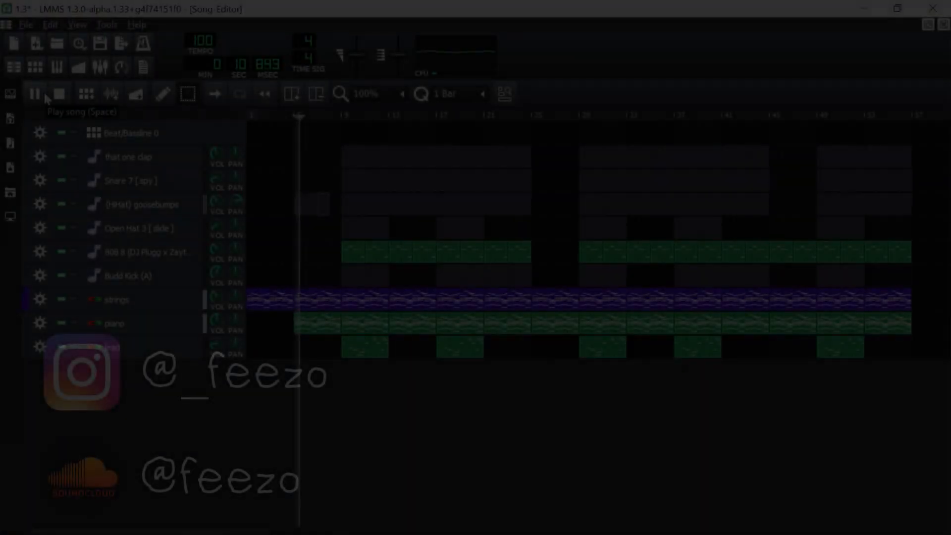